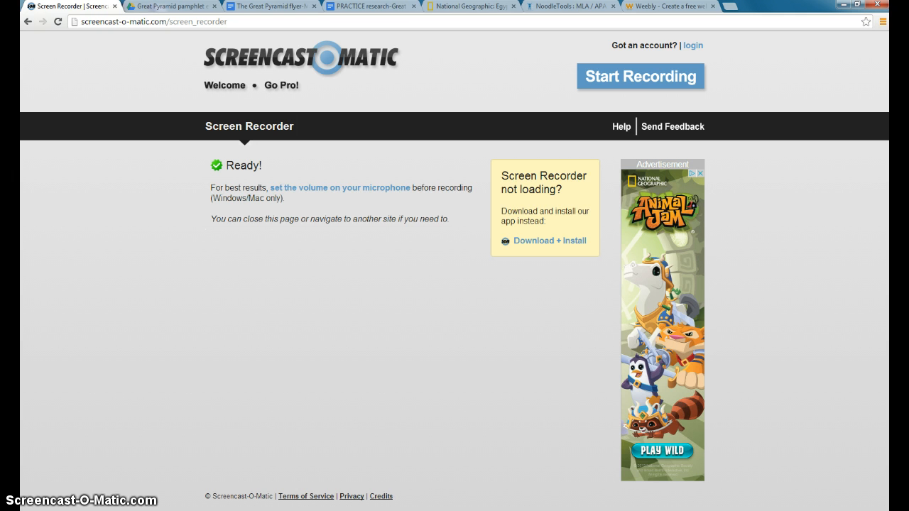
# - Switch from the National Geographic article to NoodleTools and open the Great Pyramid flyer project's bibliography
pyautogui.click(471, 12)
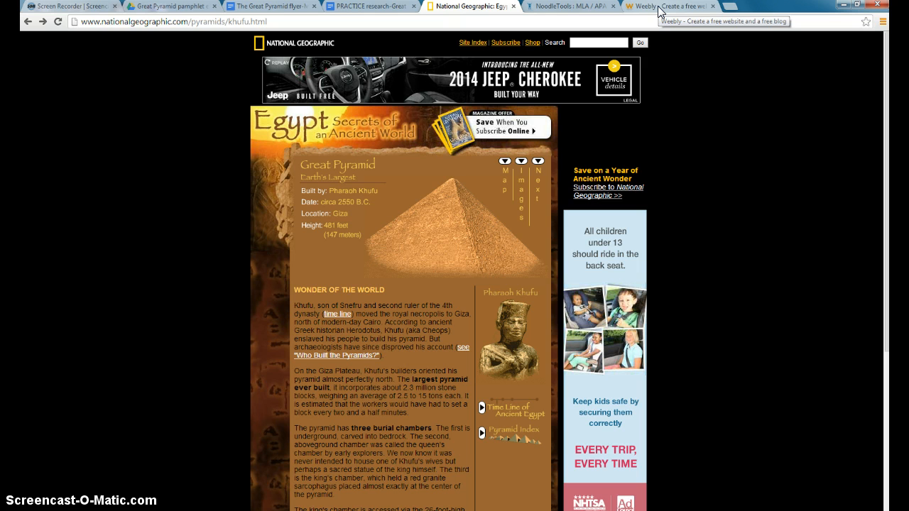
pyautogui.click(574, 6)
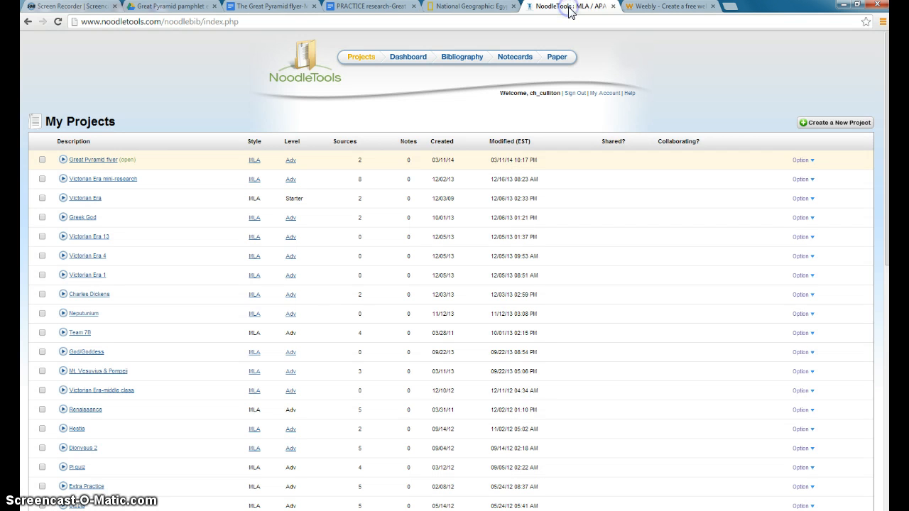
pyautogui.click(97, 160)
pyautogui.click(86, 364)
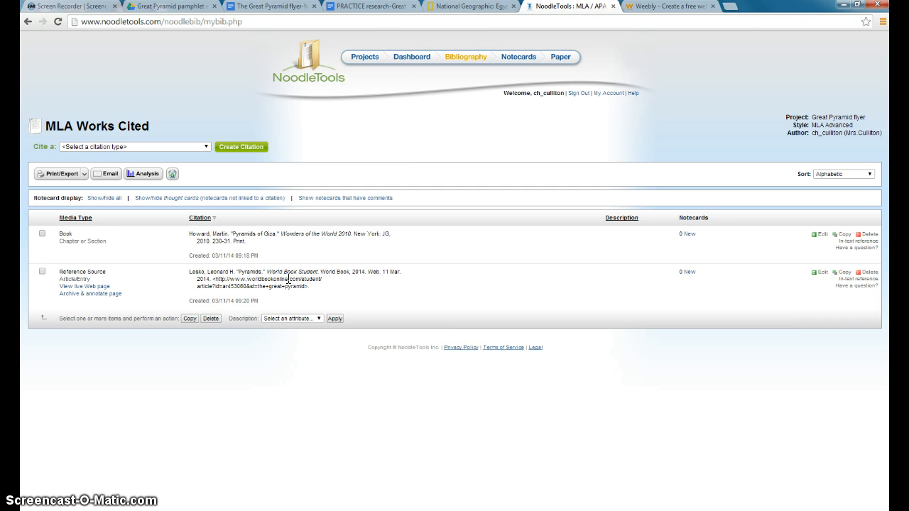
# - Check the source article, start a new Web Site citation in the bibliography, and continue past the help screen to its form
pyautogui.click(463, 7)
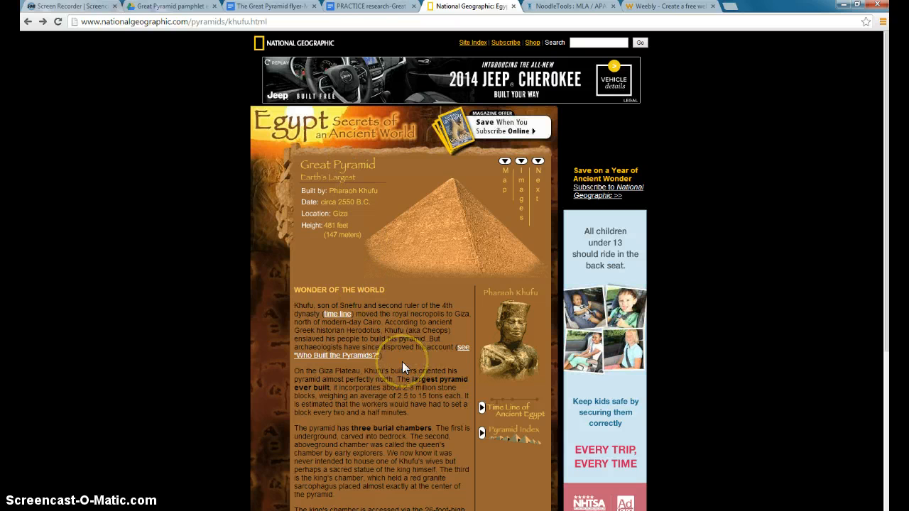
pyautogui.click(561, 7)
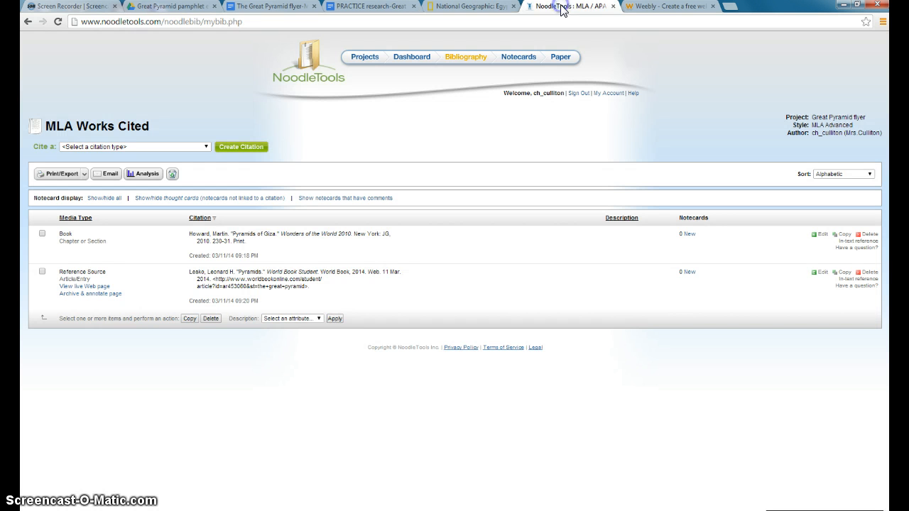
pyautogui.click(206, 147)
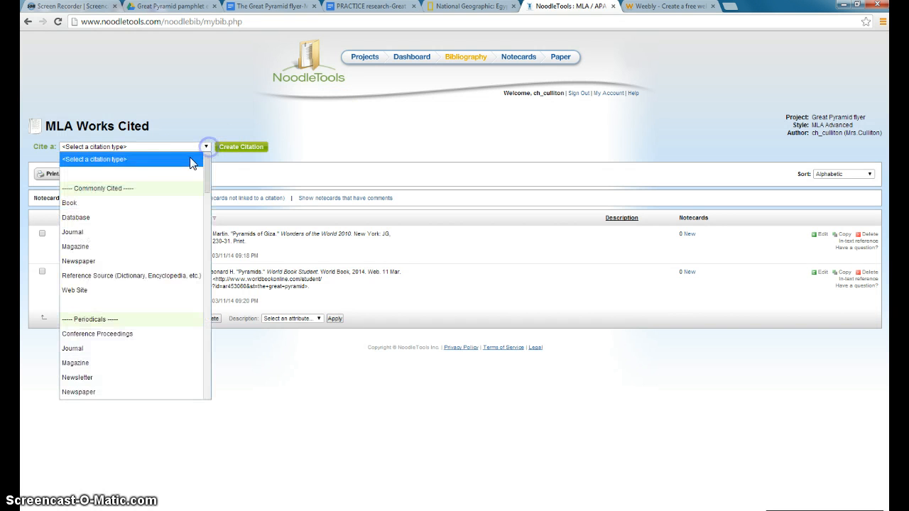
pyautogui.click(97, 296)
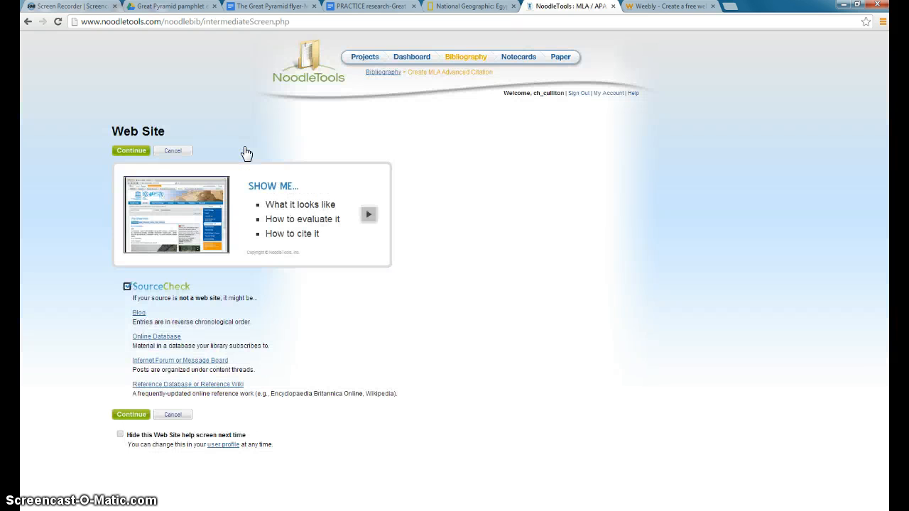
pyautogui.click(133, 154)
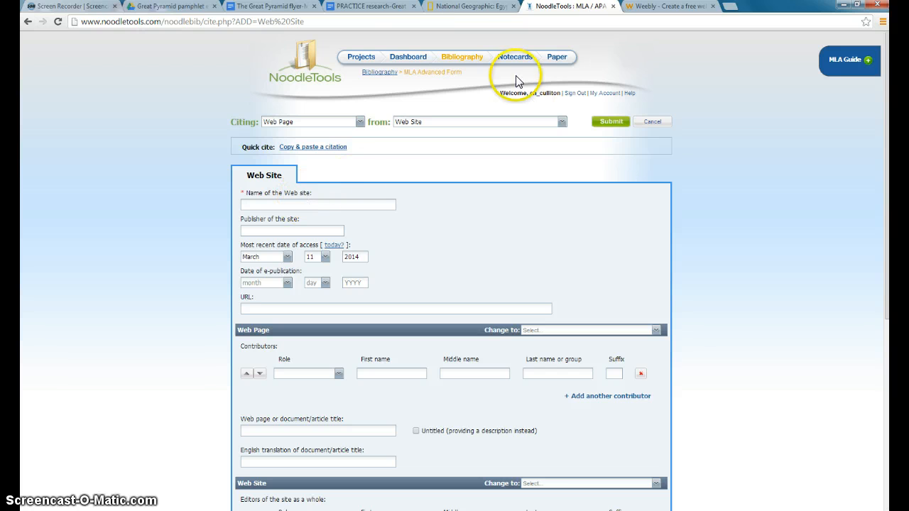
# - Check the site's name on the National Geographic home page and enter National Geographic as the citation's Web site name
pyautogui.click(466, 7)
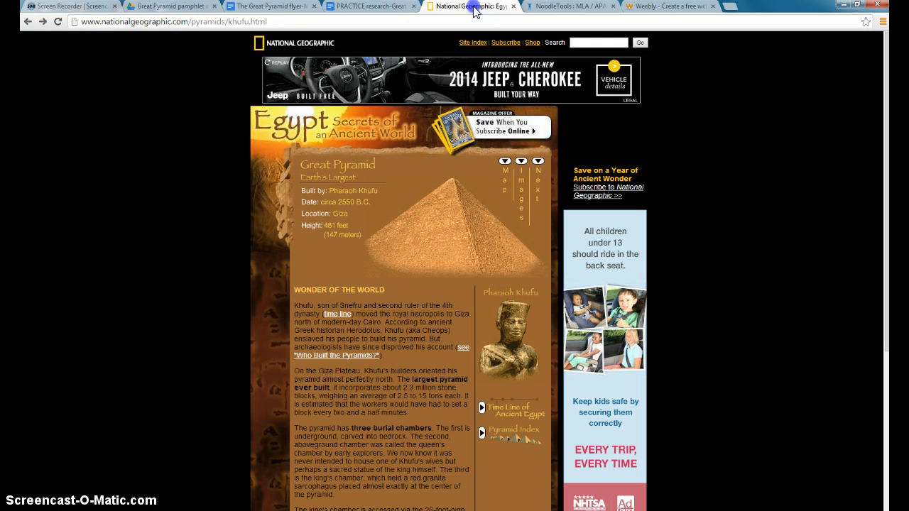
pyautogui.click(313, 46)
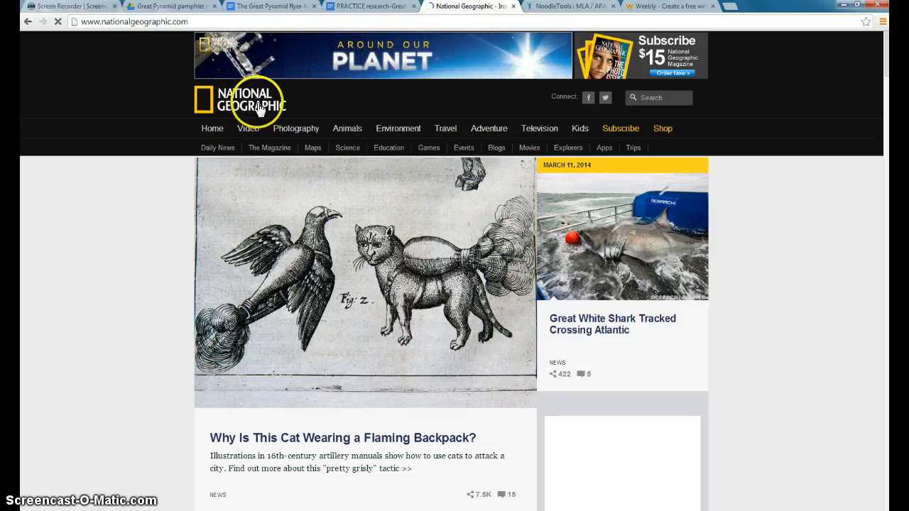
pyautogui.click(28, 22)
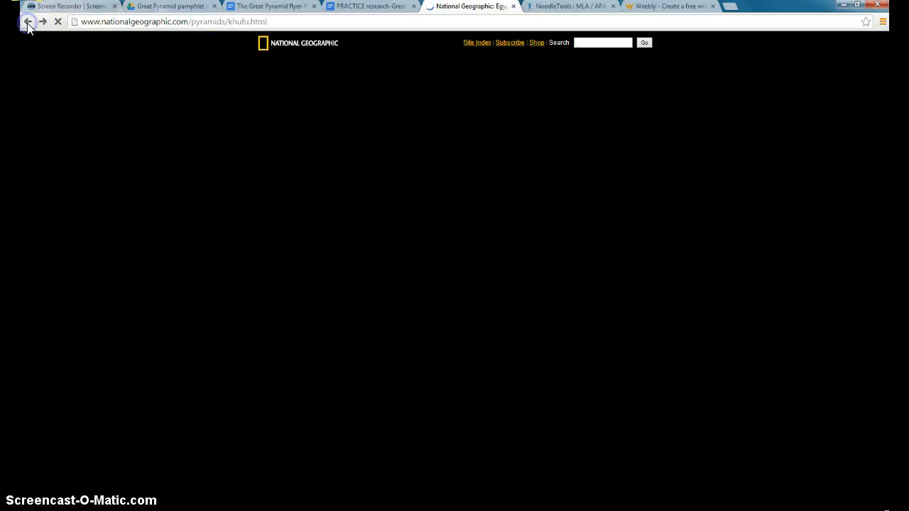
pyautogui.click(572, 6)
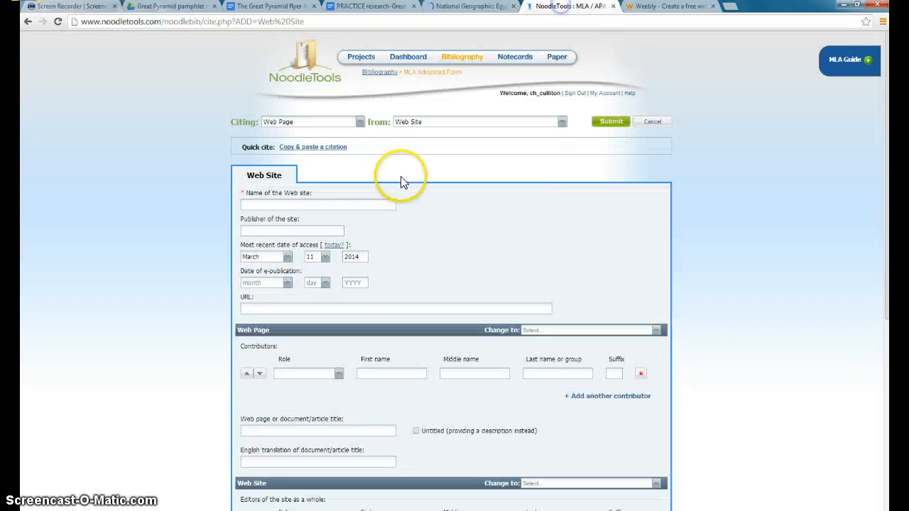
pyautogui.click(278, 205)
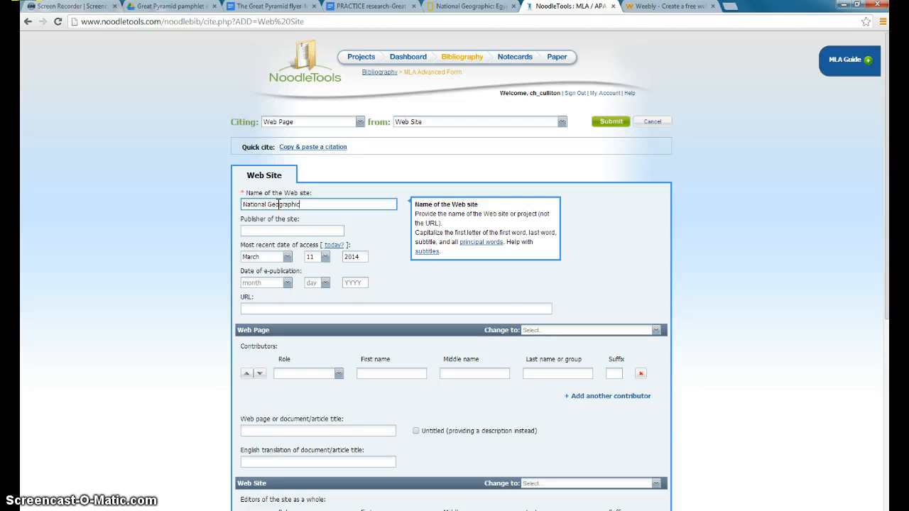
# - Look up the publisher in the Great Pyramid article's footer and enter National Geographic Society as the site's publisher
pyautogui.click(282, 229)
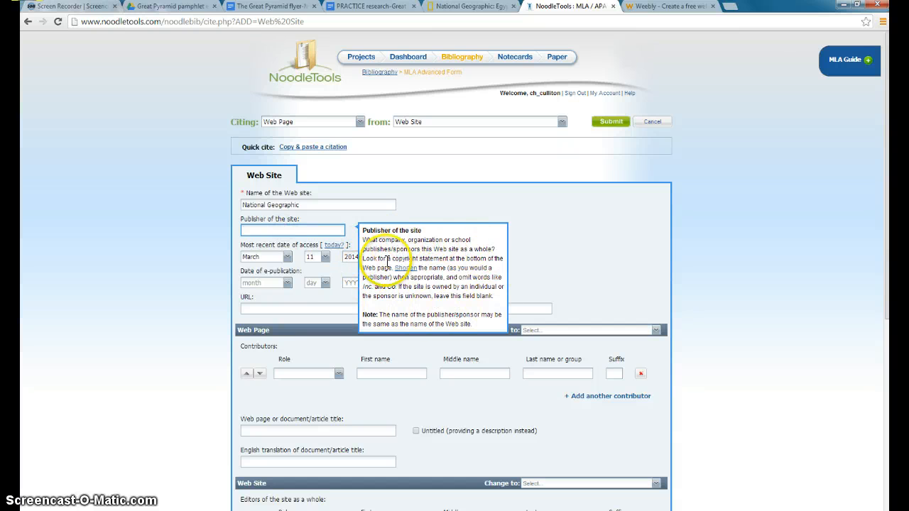
pyautogui.click(474, 6)
pyautogui.scroll(-4, 553, 246)
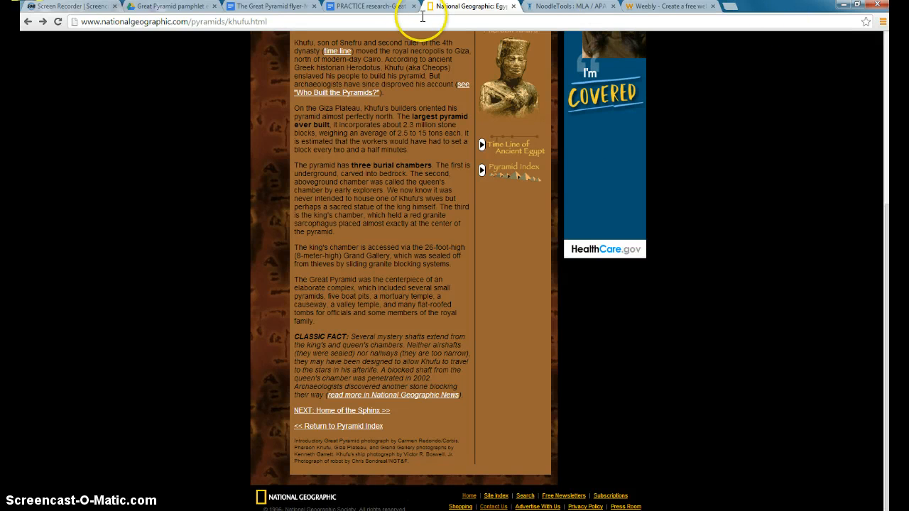
pyautogui.click(567, 6)
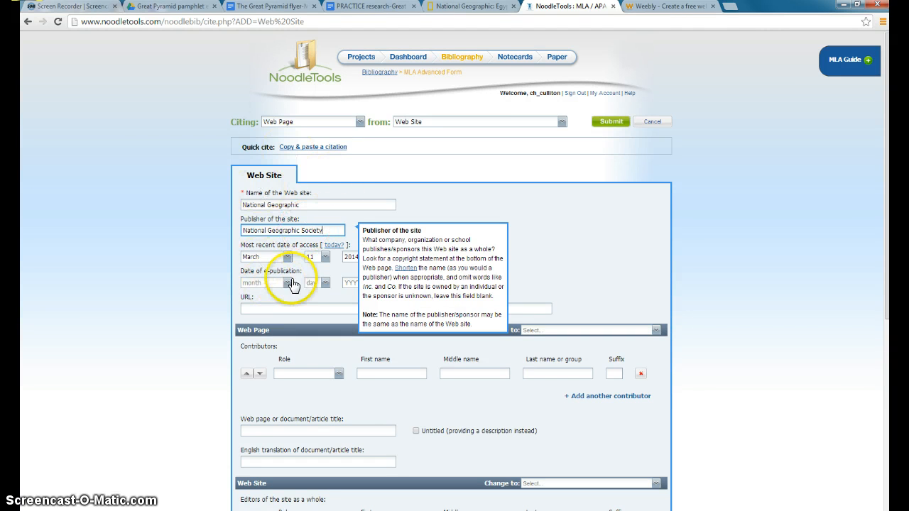
pyautogui.click(540, 263)
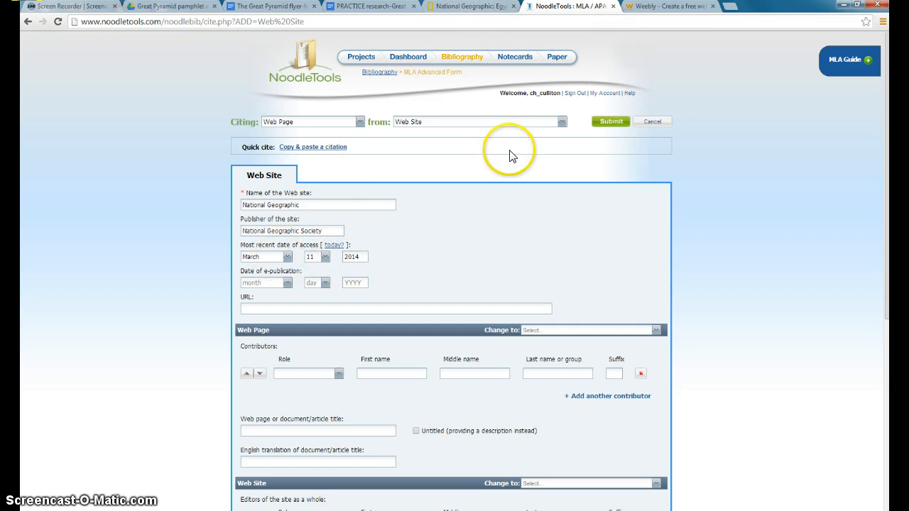
# - Find the copyright years in the National Geographic home page's footer and enter 1996-2013 as the citation's e-publication year
pyautogui.click(482, 7)
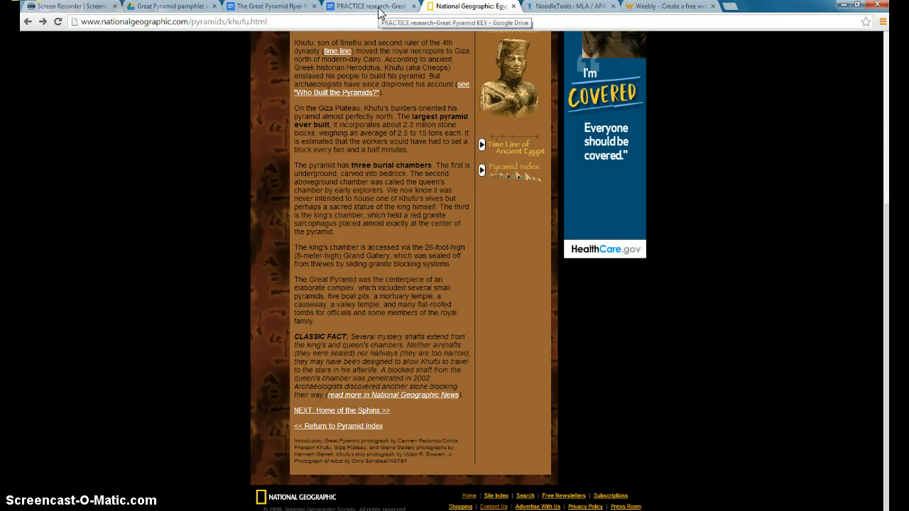
pyautogui.scroll(4, 362, 103)
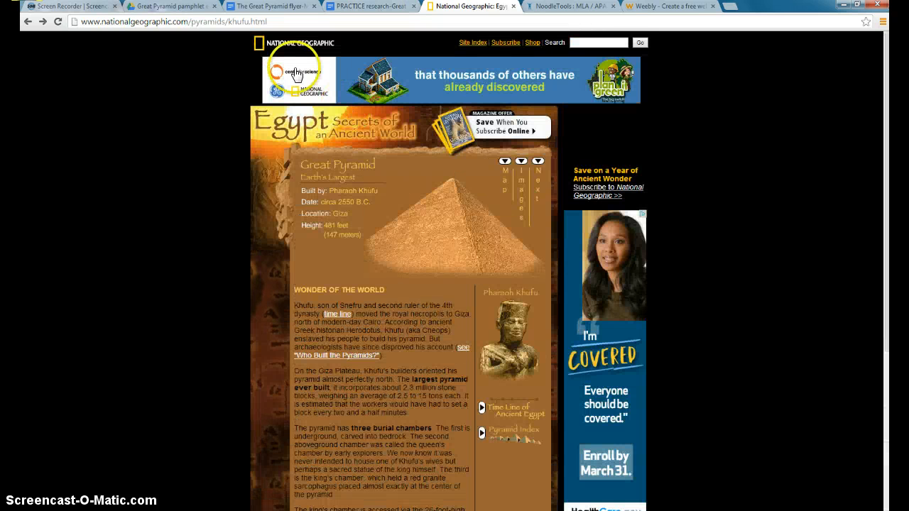
pyautogui.click(277, 45)
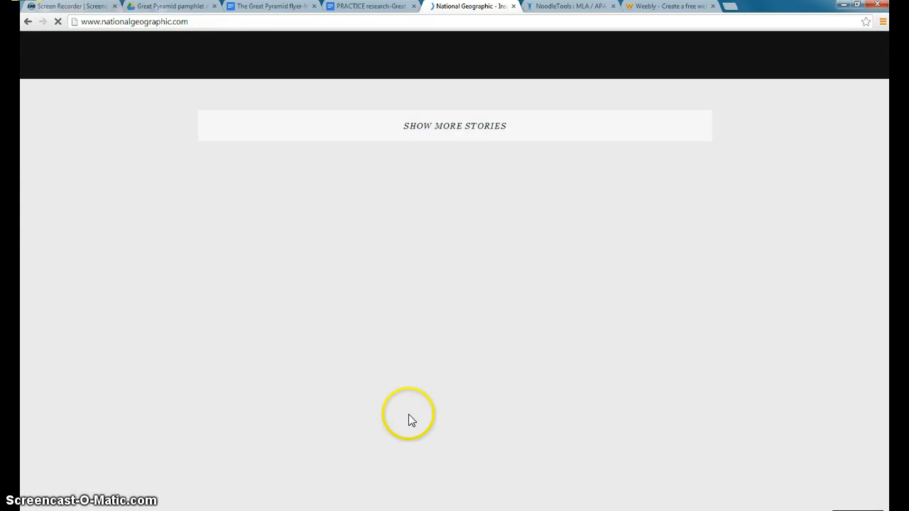
pyautogui.scroll(-2, 495, 424)
pyautogui.scroll(-13, 495, 425)
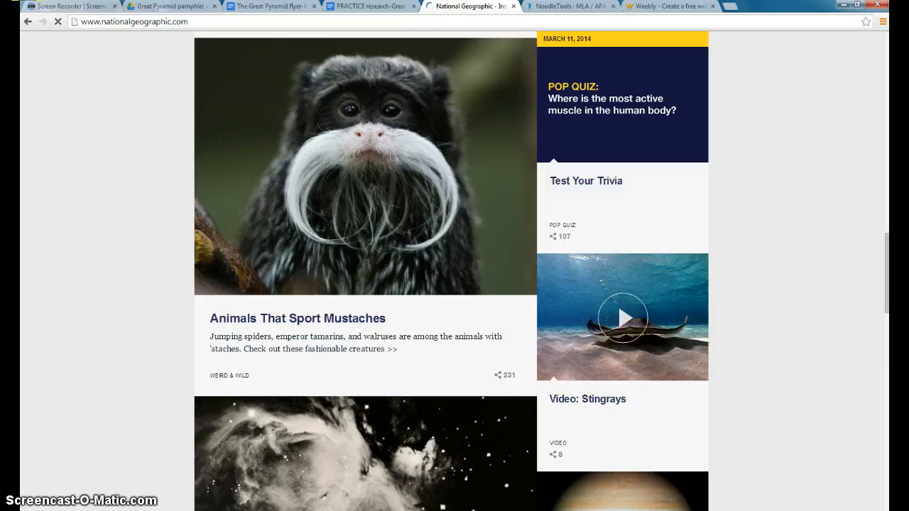
pyautogui.moveTo(885, 244); pyautogui.dragTo(885, 474)
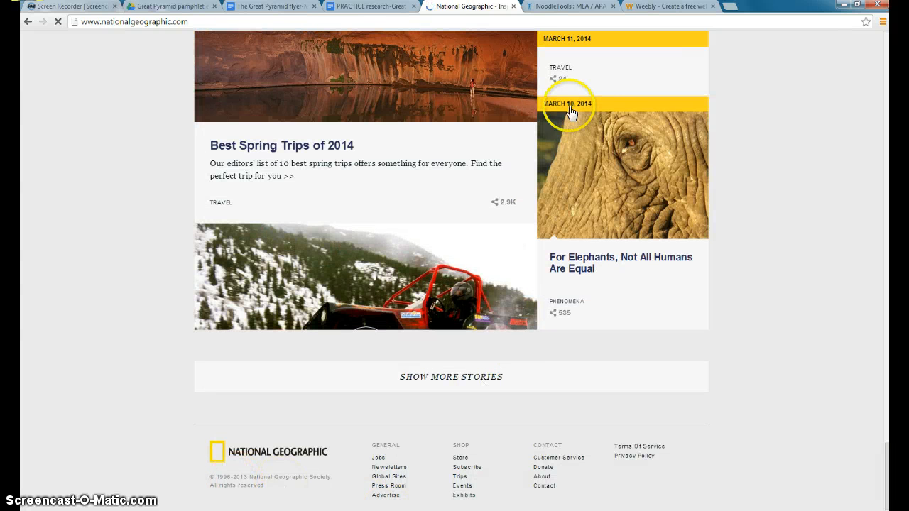
pyautogui.click(361, 7)
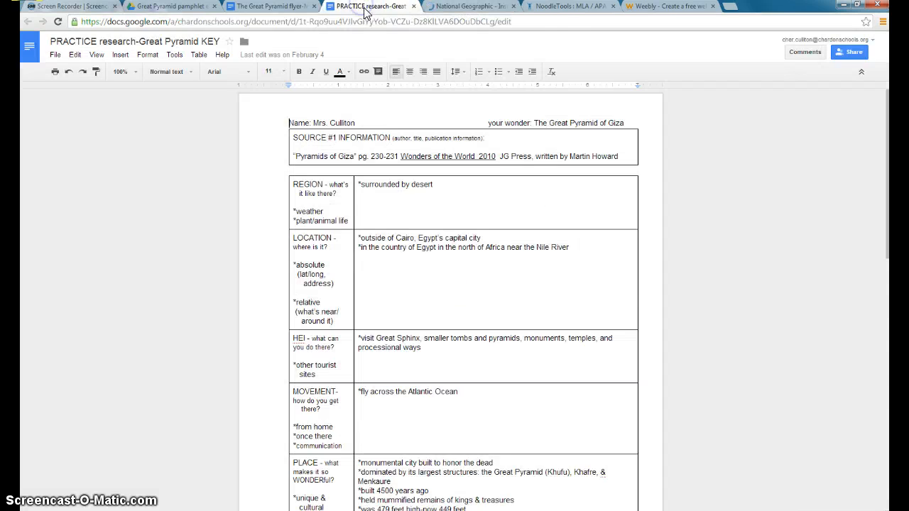
pyautogui.click(570, 7)
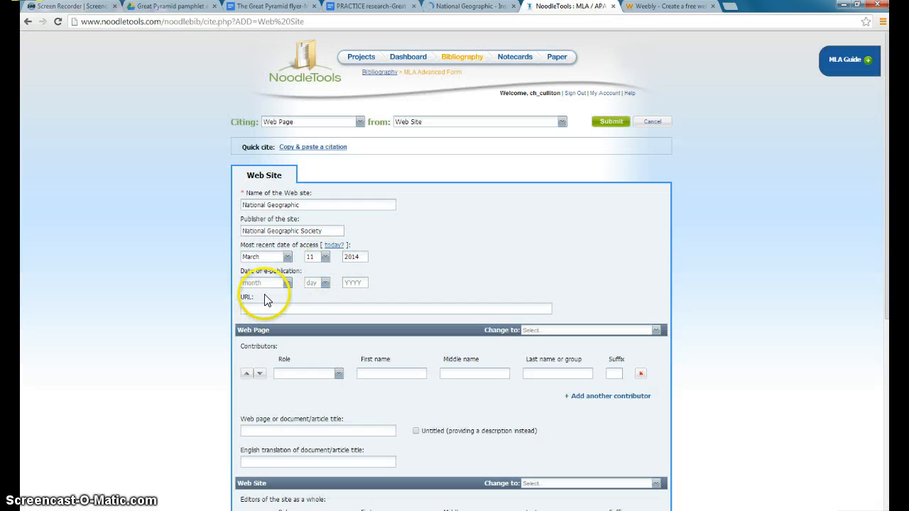
pyautogui.click(359, 283)
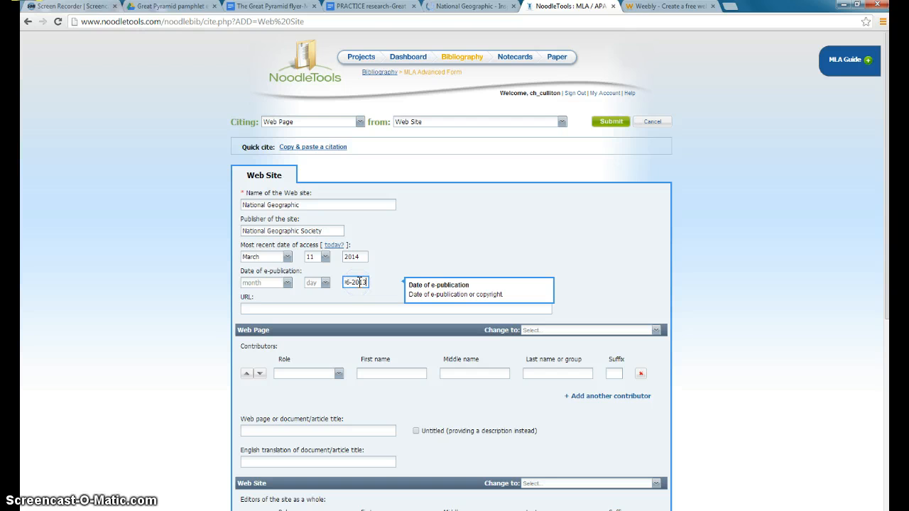
pyautogui.click(349, 308)
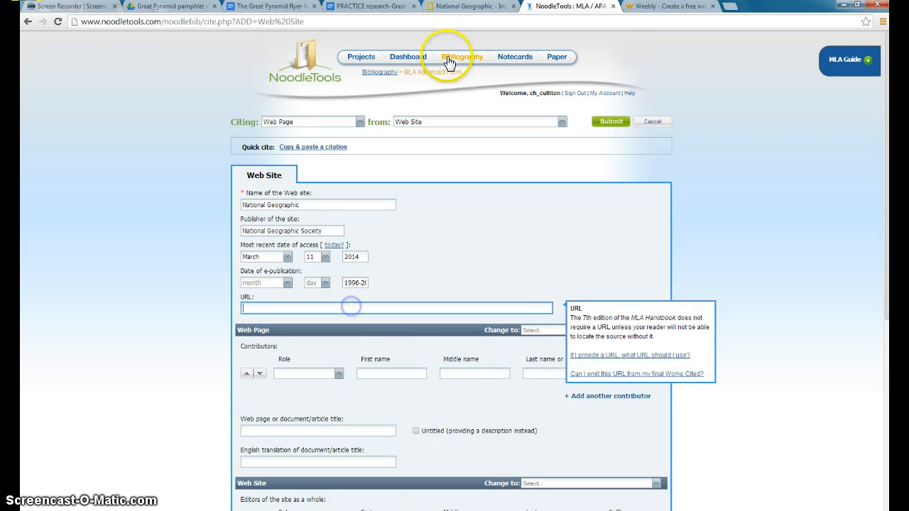
pyautogui.click(465, 7)
pyautogui.click(28, 23)
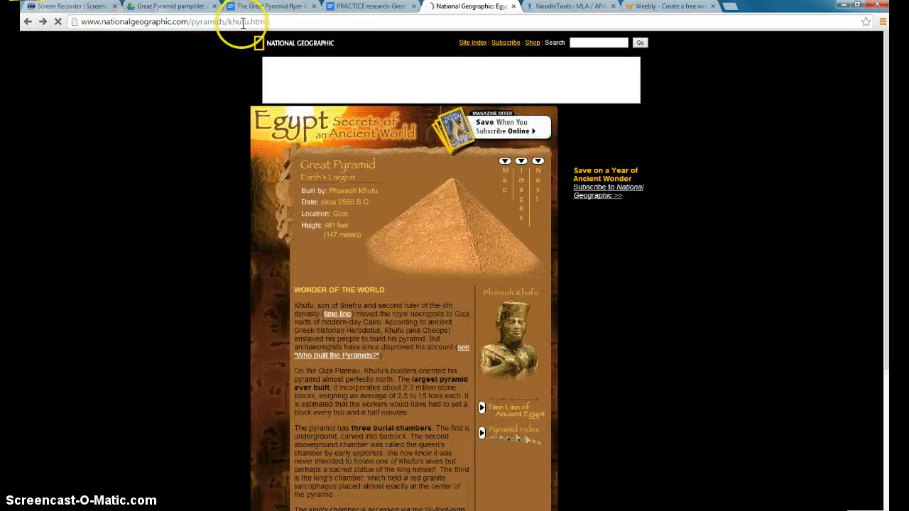
pyautogui.click(238, 23)
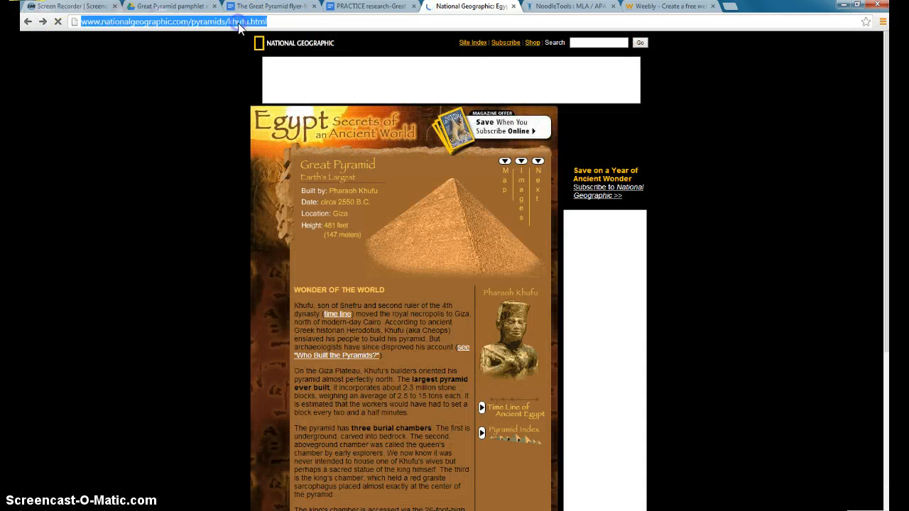
pyautogui.rightClick(239, 22)
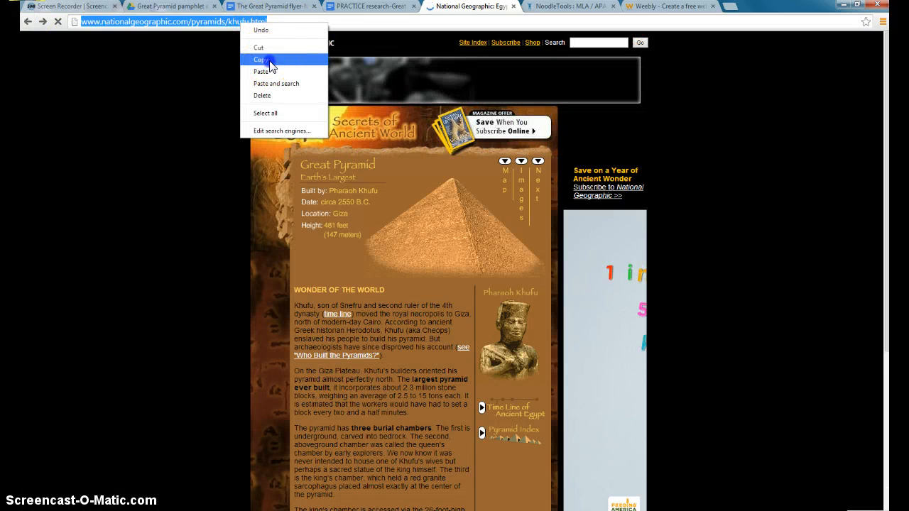
pyautogui.click(261, 59)
pyautogui.click(568, 6)
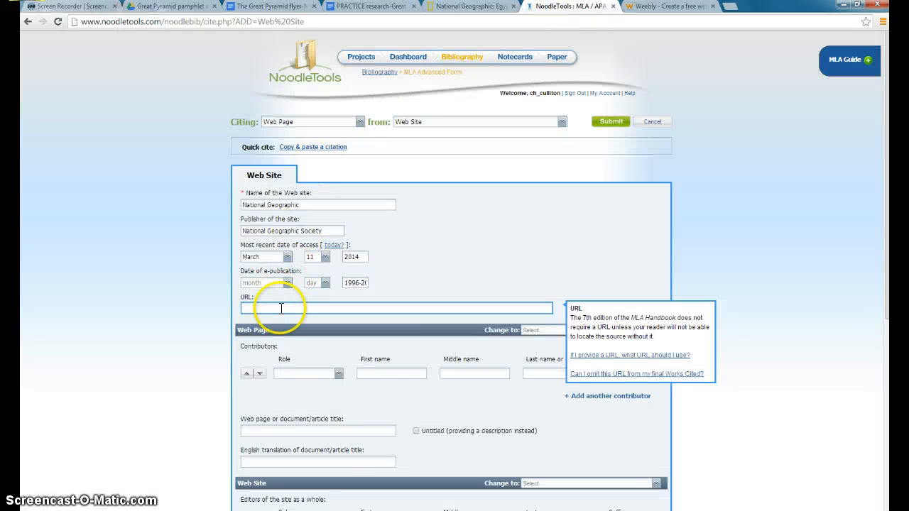
pyautogui.rightClick(281, 307)
pyautogui.click(310, 369)
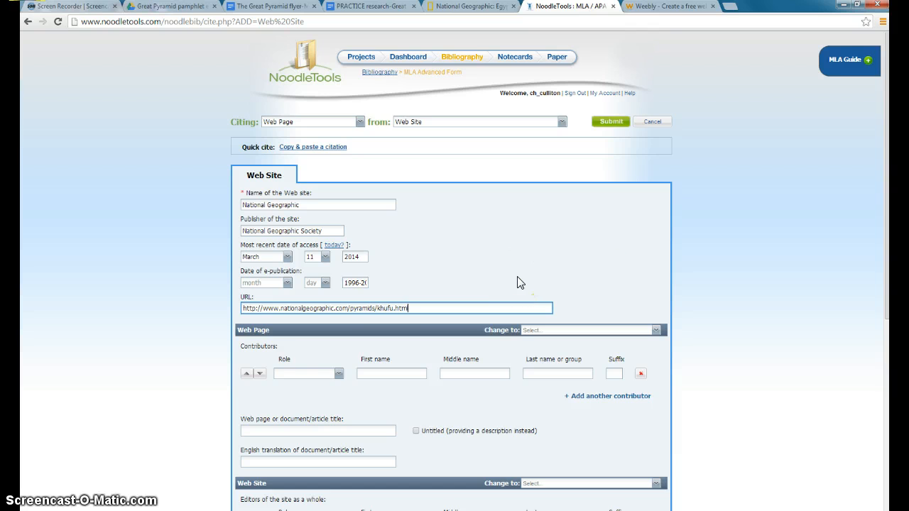
# - Look through the National Geographic Great Pyramid article, including its closing credits, for an author to list as contributor
pyautogui.scroll(-5, 517, 282)
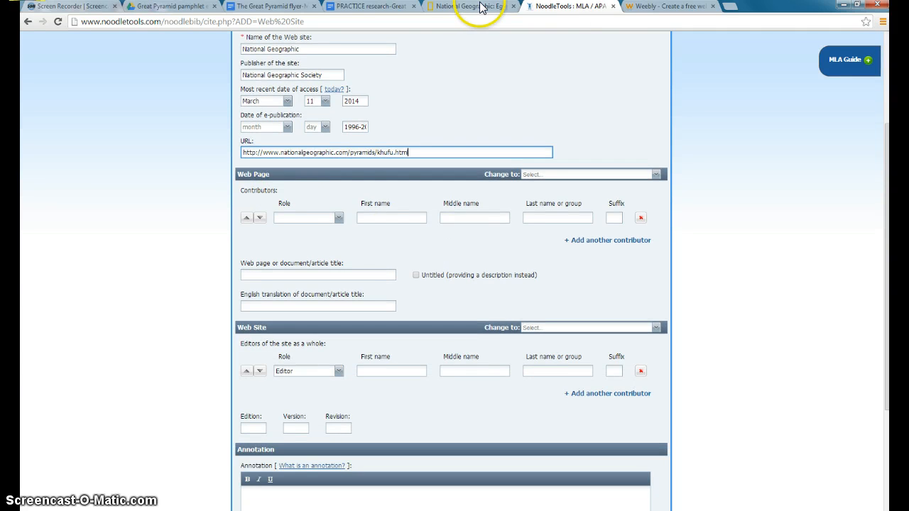
pyautogui.click(469, 7)
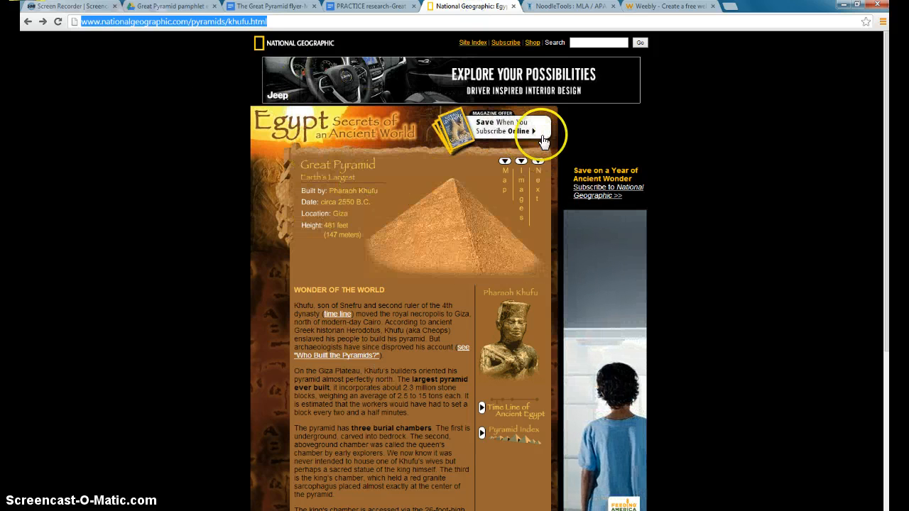
pyautogui.scroll(-4, 647, 179)
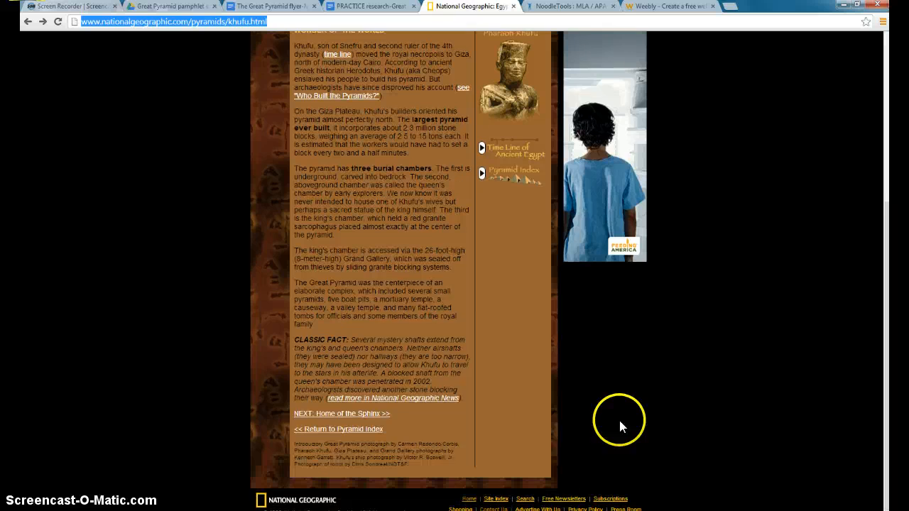
pyautogui.scroll(-1, 620, 420)
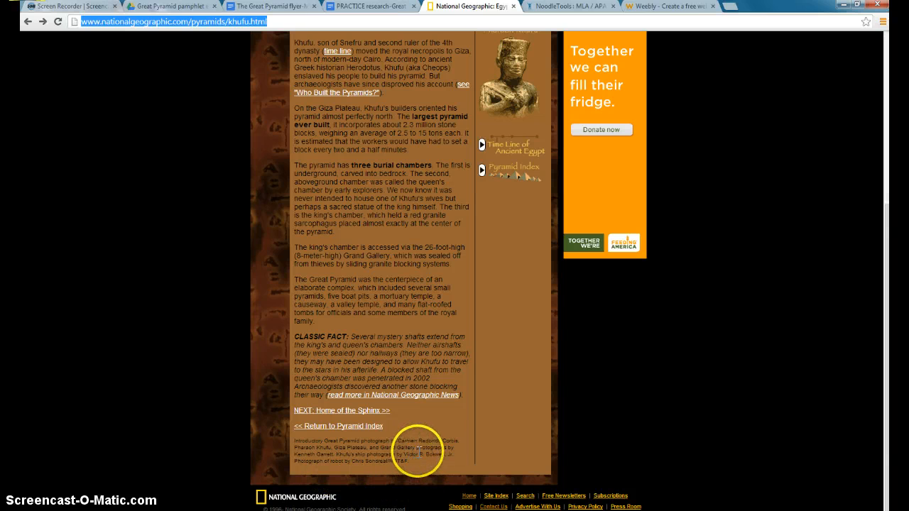
pyautogui.scroll(4, 492, 442)
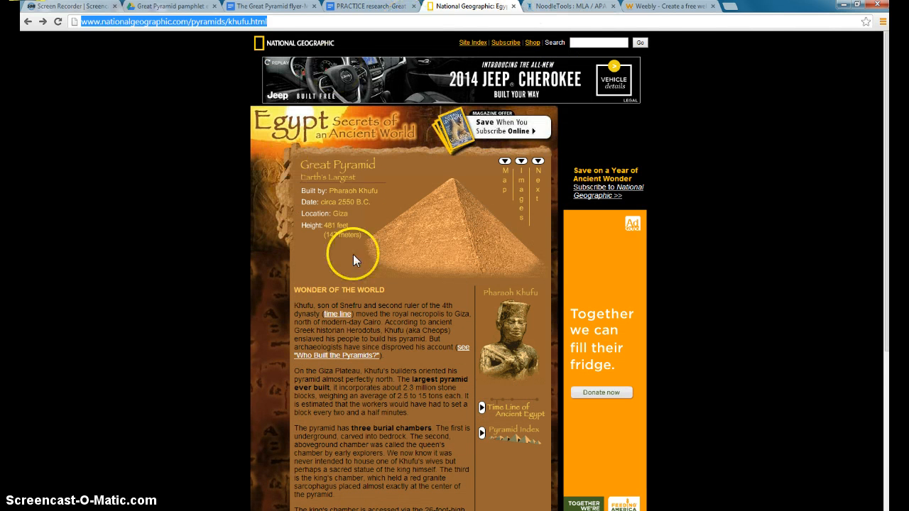
# - Enter Great Pyramid as the citation's web page or article title, checking it against the heading of the National Geographic article
pyautogui.click(564, 6)
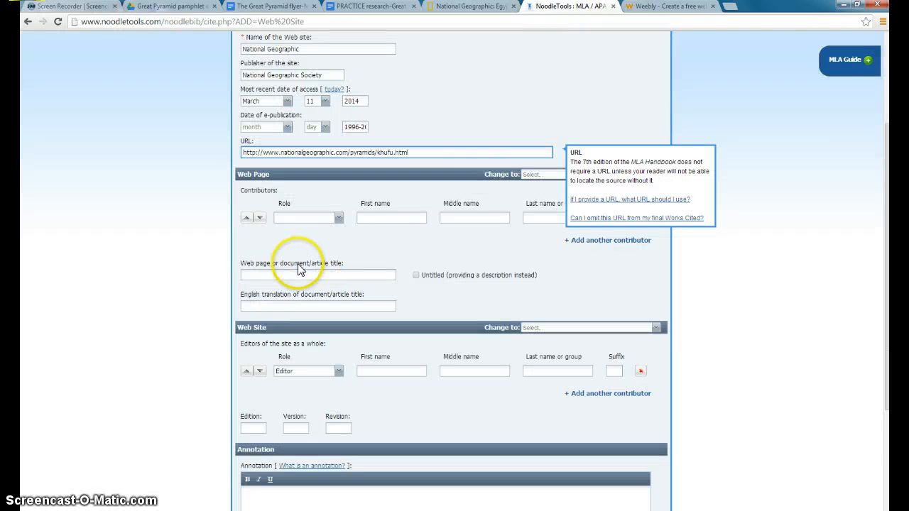
pyautogui.click(474, 8)
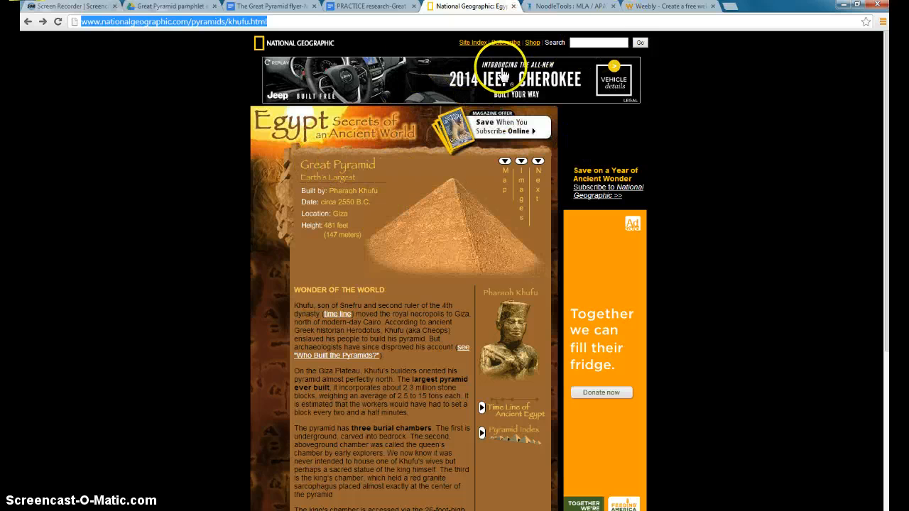
pyautogui.click(571, 7)
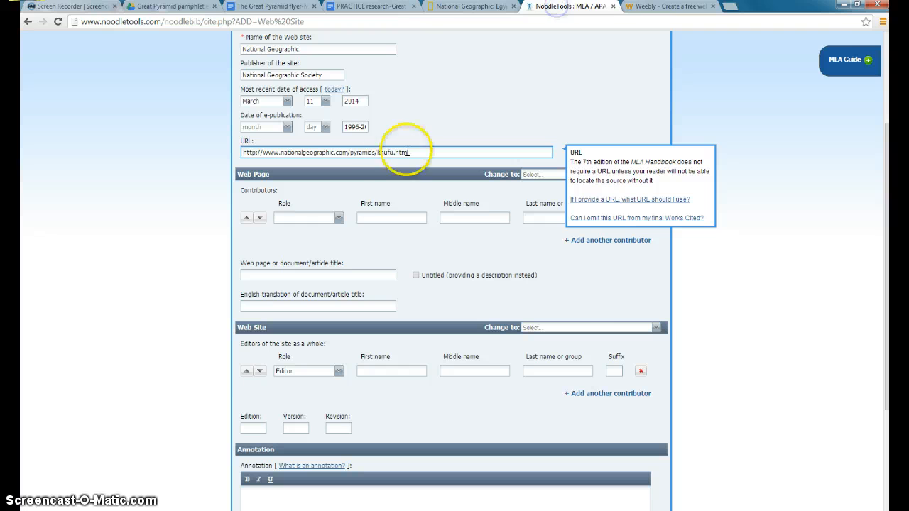
pyautogui.click(286, 275)
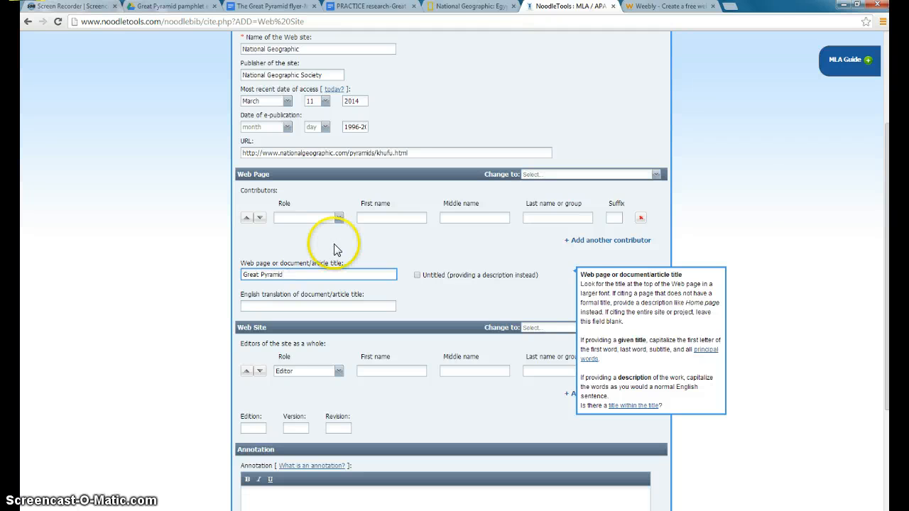
pyautogui.click(459, 9)
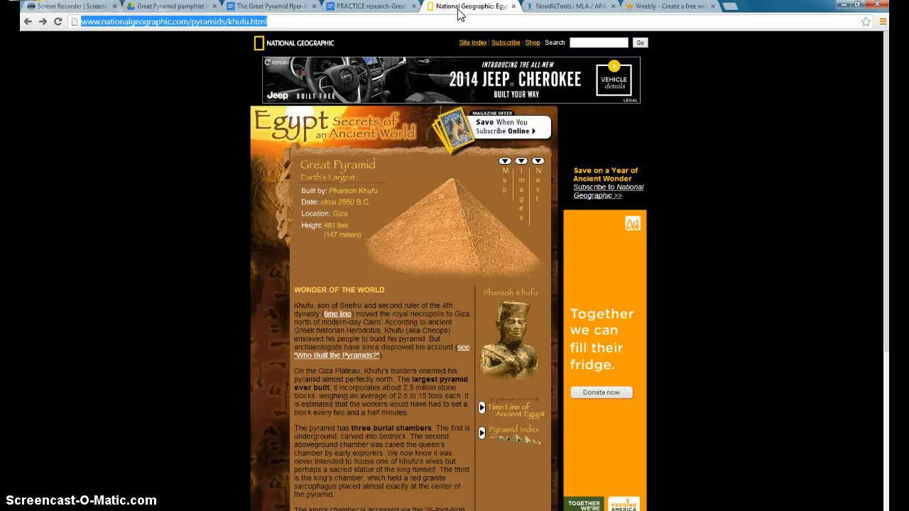
pyautogui.click(573, 9)
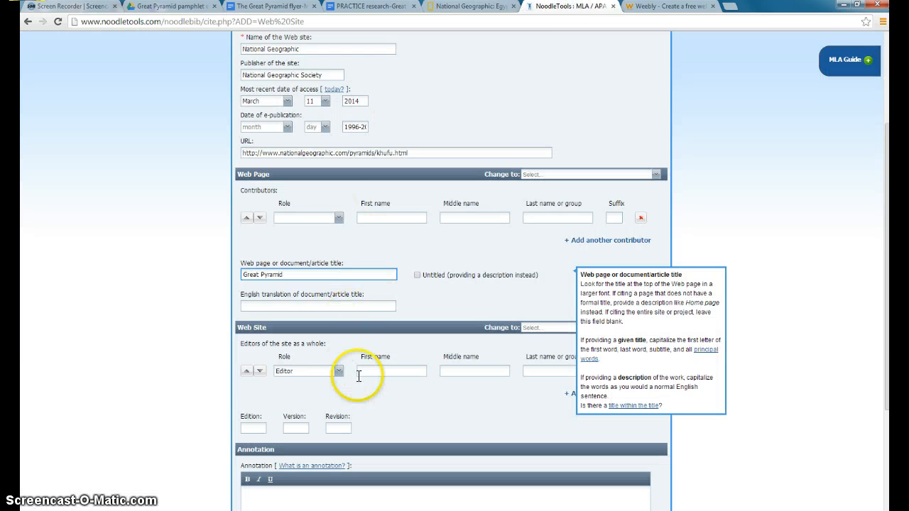
# - Leave the editor, edition and annotation fields empty and submit the citation with the source included in the final works cited
pyautogui.scroll(-1, 367, 370)
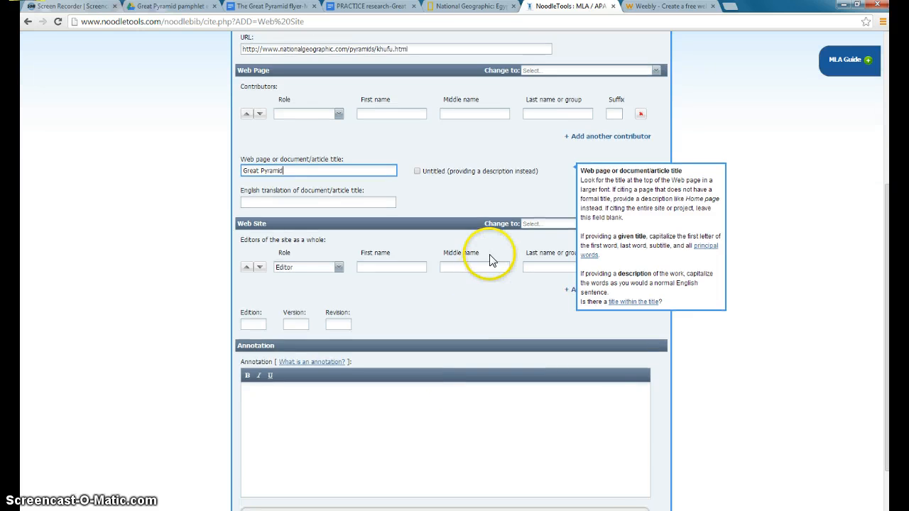
pyautogui.scroll(-3, 518, 324)
pyautogui.scroll(4, 487, 138)
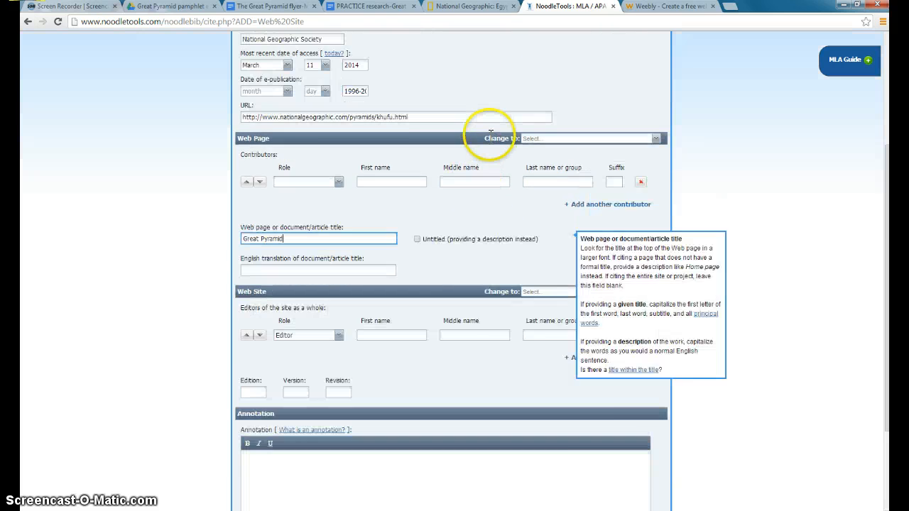
pyautogui.scroll(-3, 426, 270)
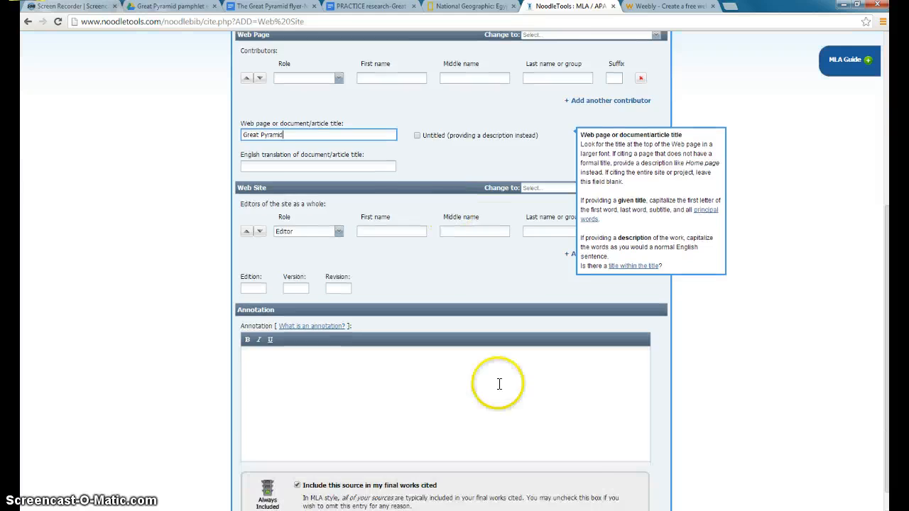
pyautogui.scroll(-1, 590, 489)
pyautogui.click(606, 476)
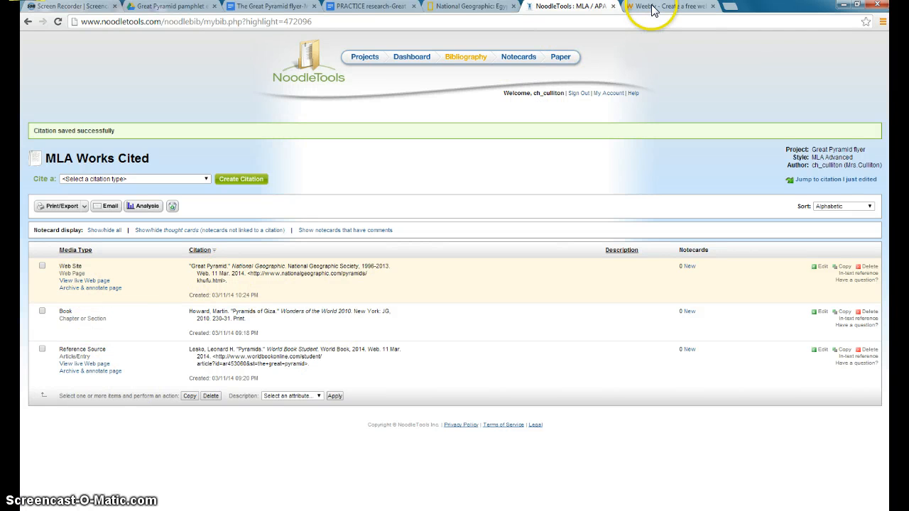
# - Close the National Geographic article, export the MLA Works Cited list to Google Docs and close the exported document after viewing it
pyautogui.click(456, 10)
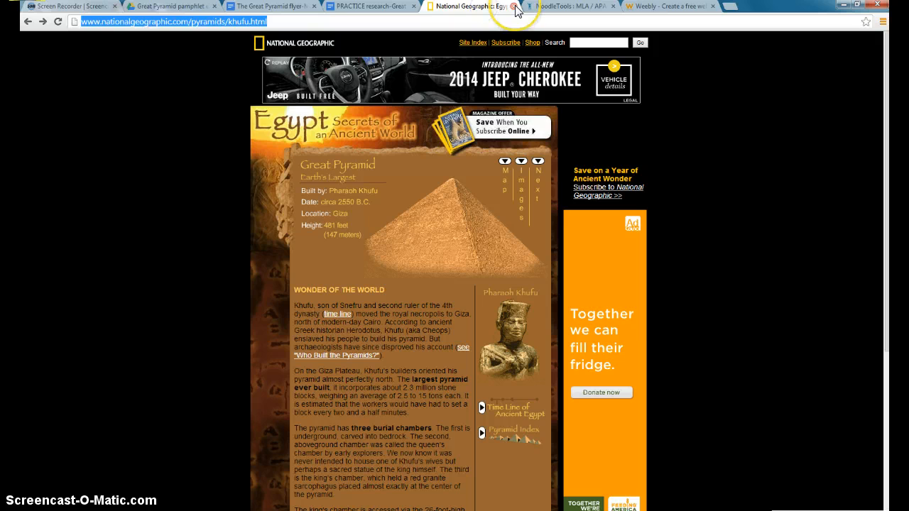
pyautogui.click(516, 7)
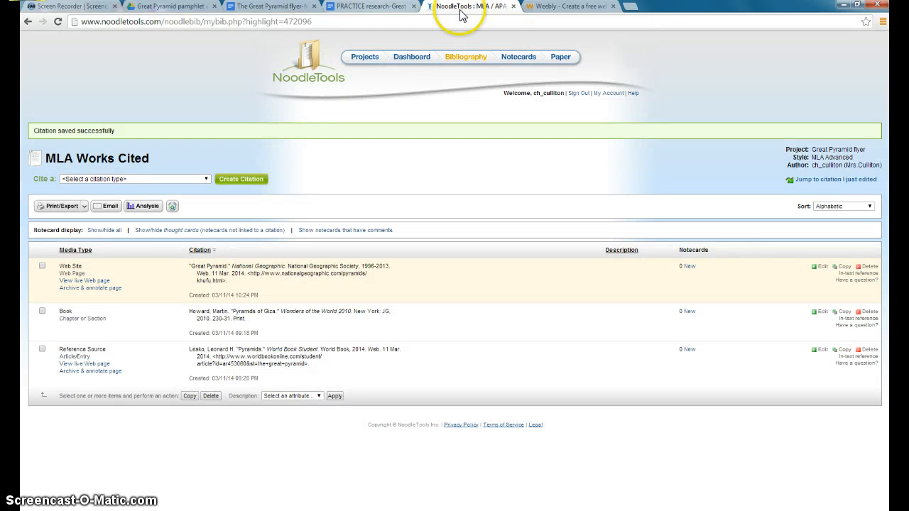
pyautogui.click(84, 209)
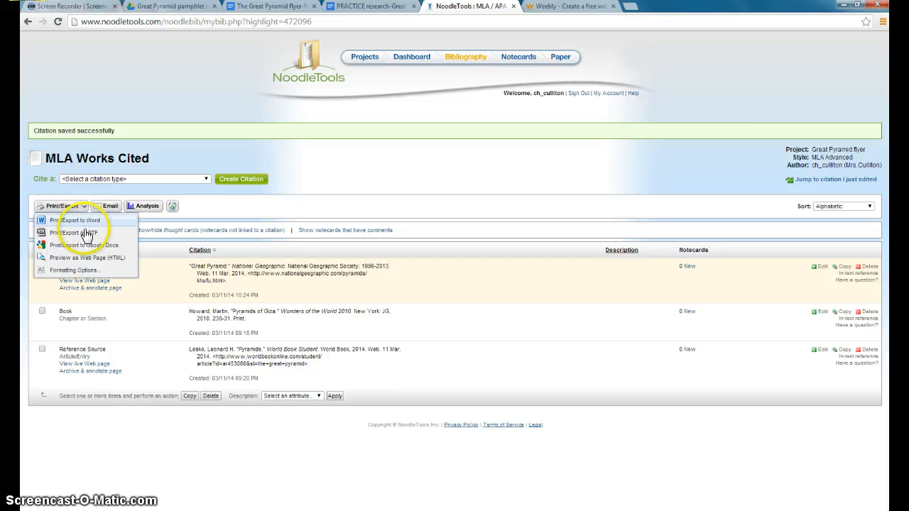
pyautogui.click(87, 245)
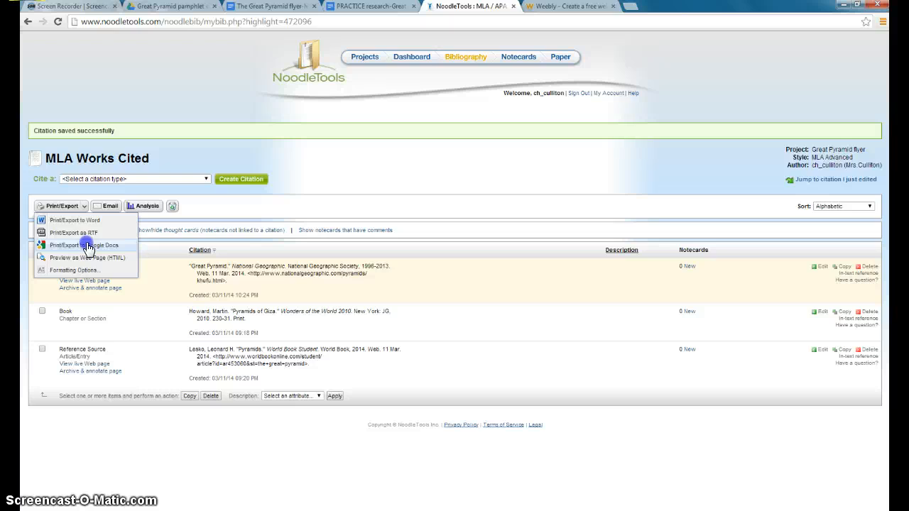
pyautogui.click(87, 245)
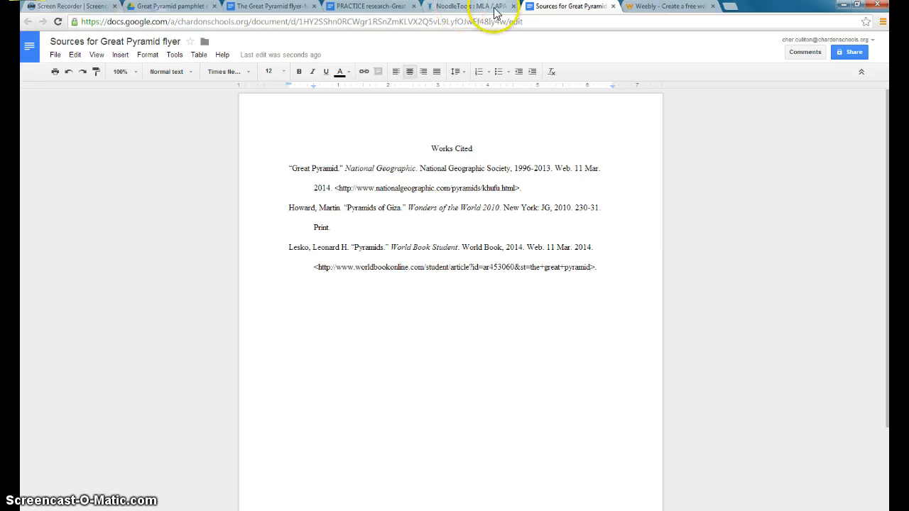
pyautogui.click(612, 6)
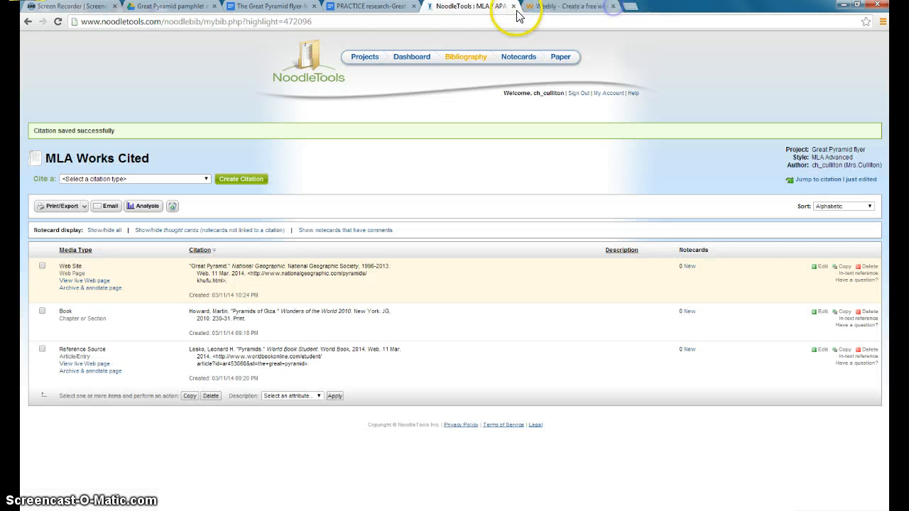
# - Set the Works Cited page header to the author's last name in the formatting options and export the list to Google Docs again
pyautogui.click(85, 206)
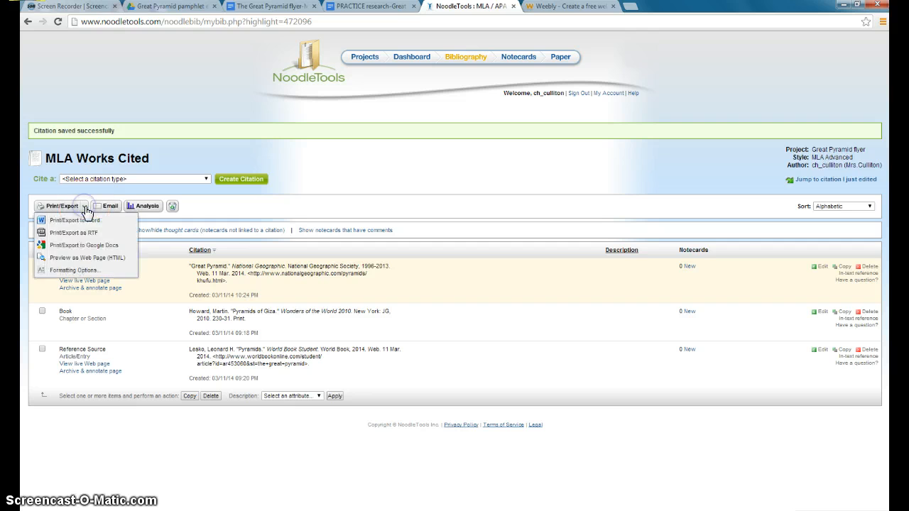
pyautogui.click(93, 270)
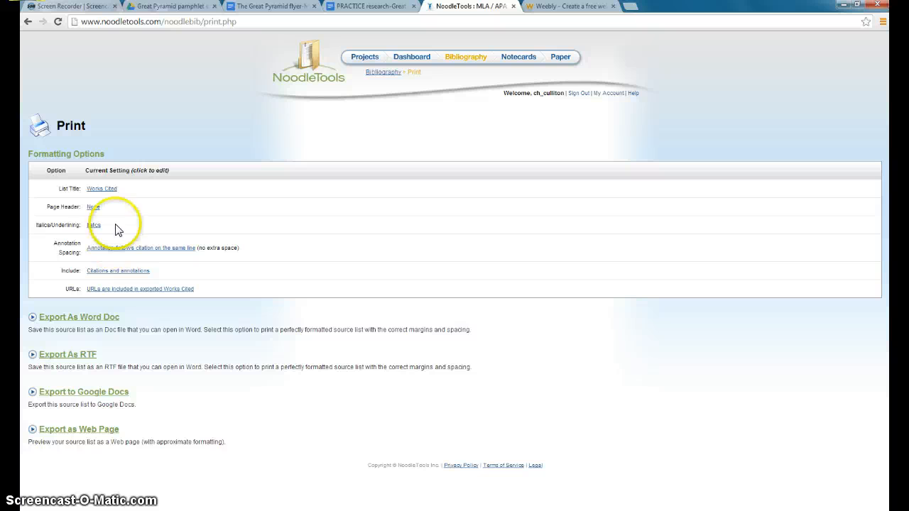
pyautogui.click(92, 206)
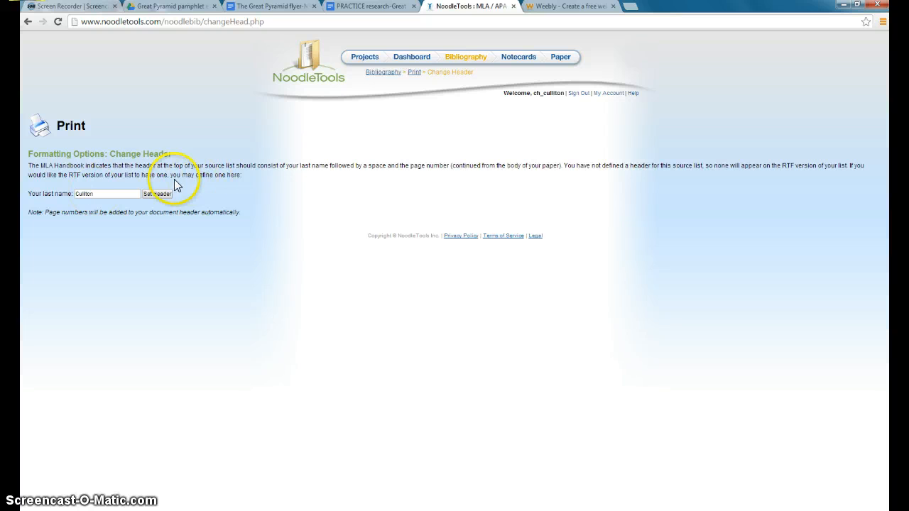
pyautogui.click(156, 193)
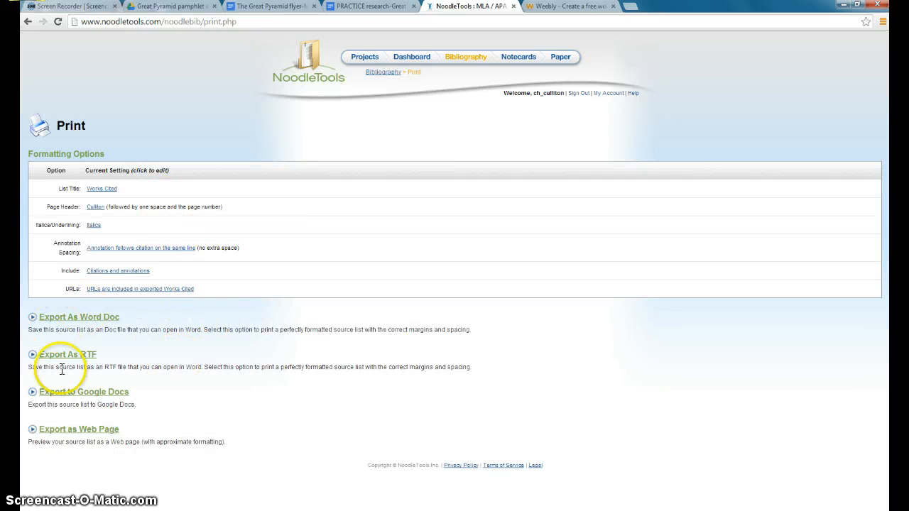
pyautogui.click(74, 393)
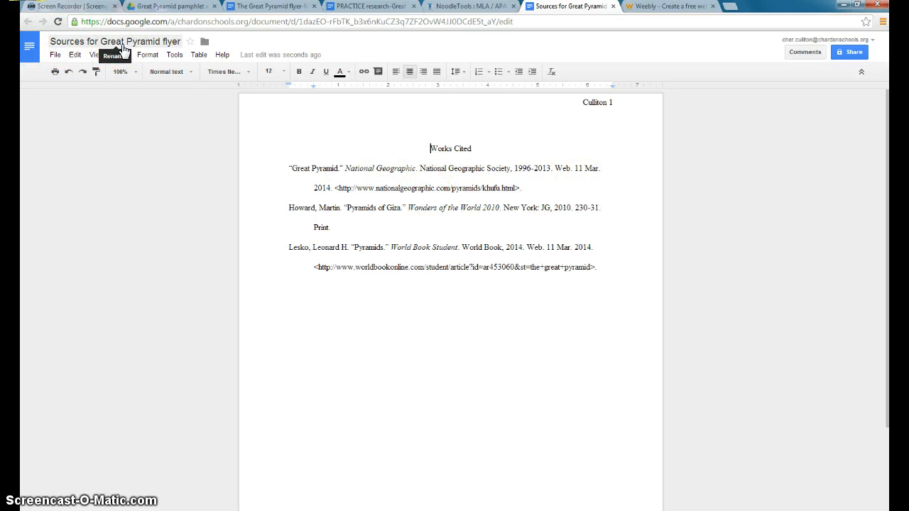
# - Switch to The Great Pyramid flyer document and examine its in-text citations in the news article and the Place section
pyautogui.click(484, 8)
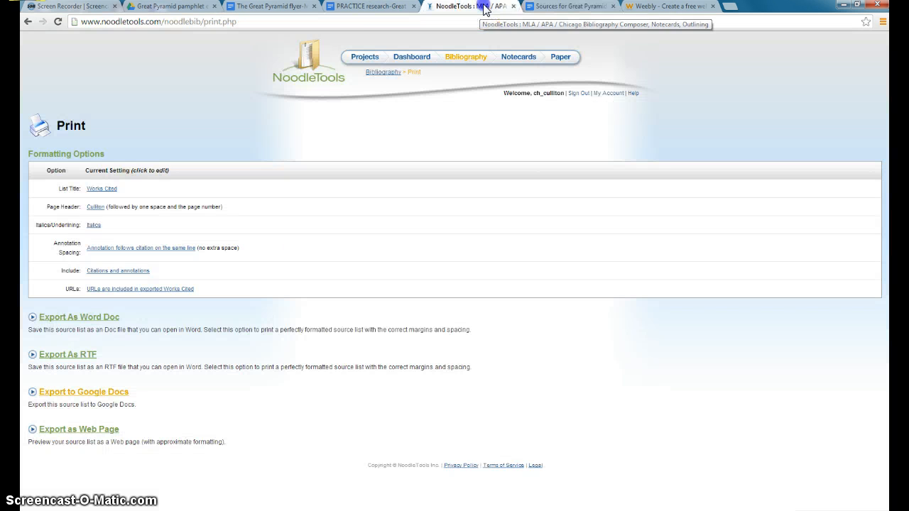
pyautogui.click(344, 6)
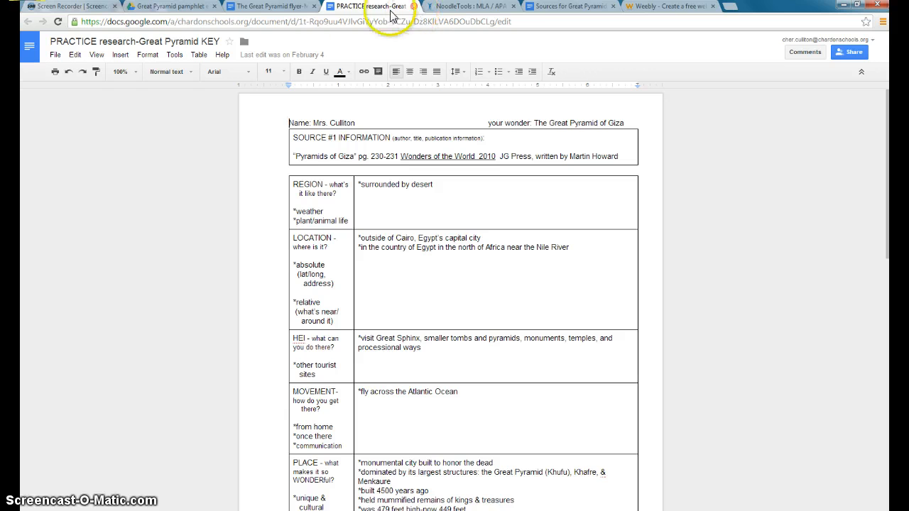
pyautogui.click(273, 7)
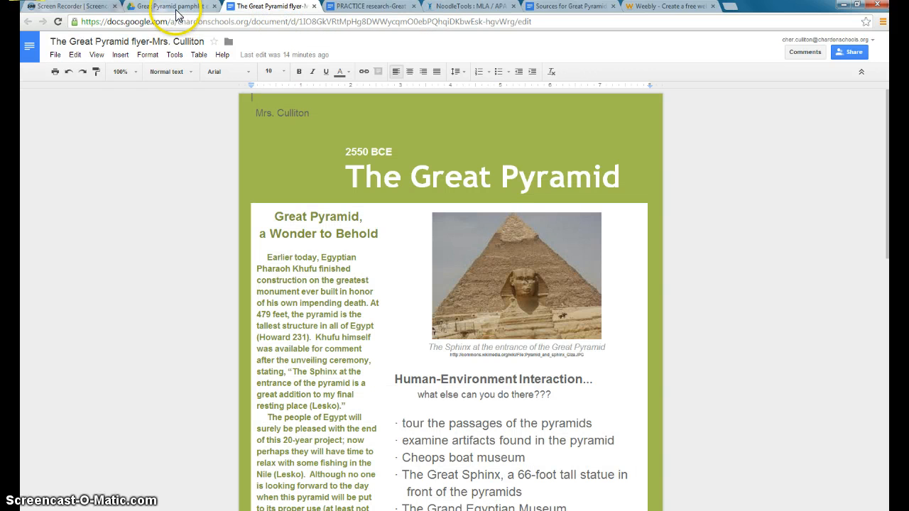
pyautogui.scroll(-1, 393, 338)
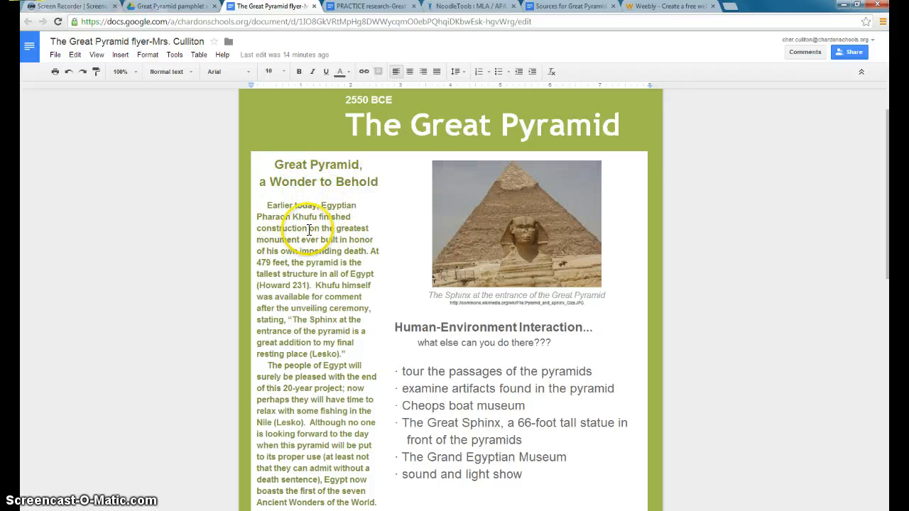
pyautogui.scroll(-1, 310, 244)
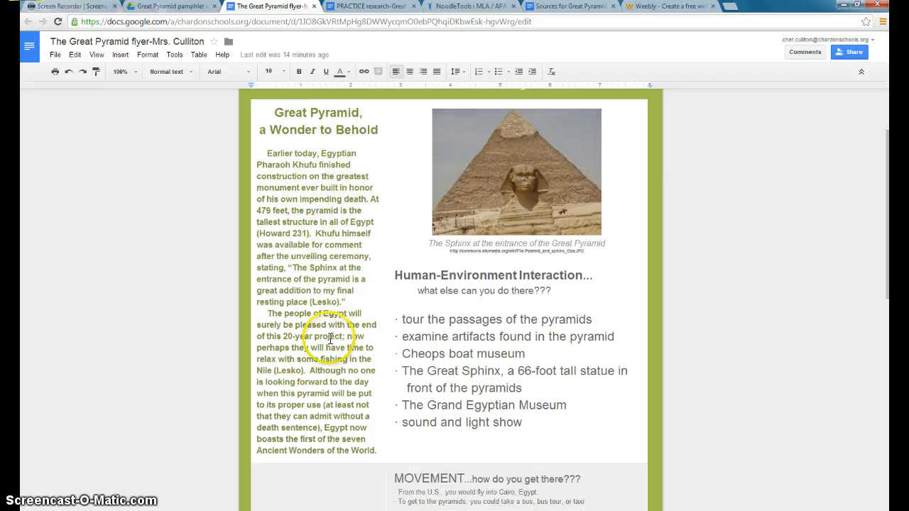
pyautogui.scroll(-5, 349, 296)
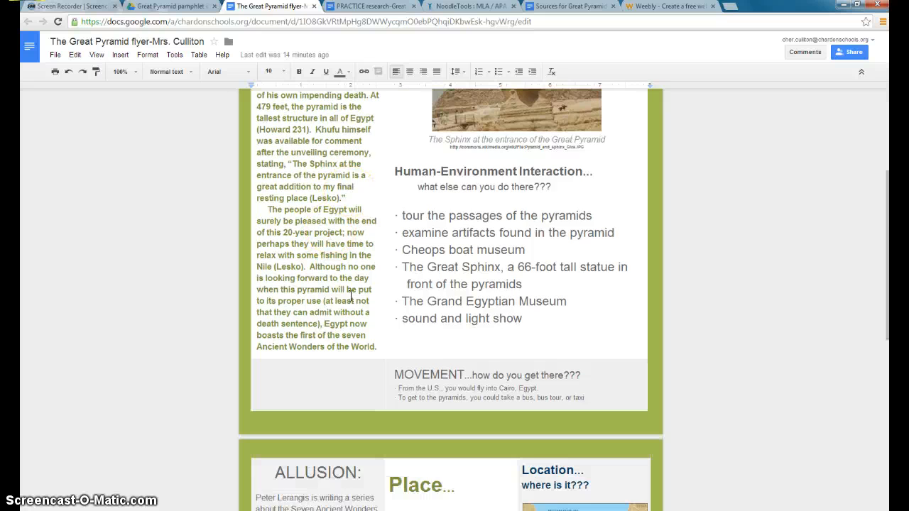
pyautogui.scroll(-2, 433, 262)
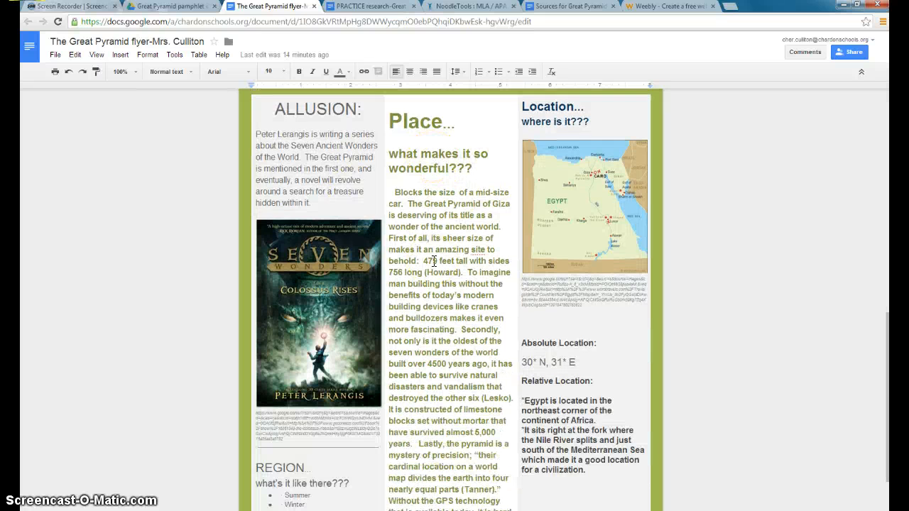
pyautogui.scroll(-1, 434, 262)
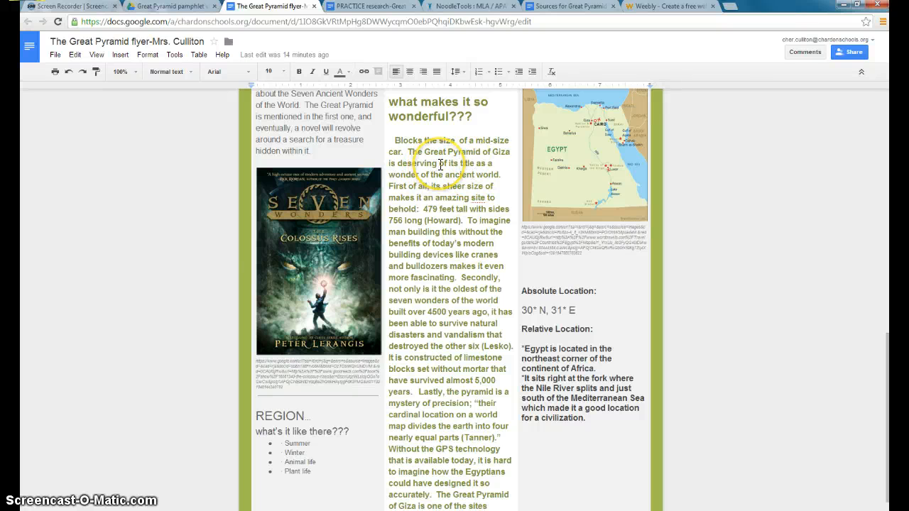
pyautogui.scroll(1, 434, 163)
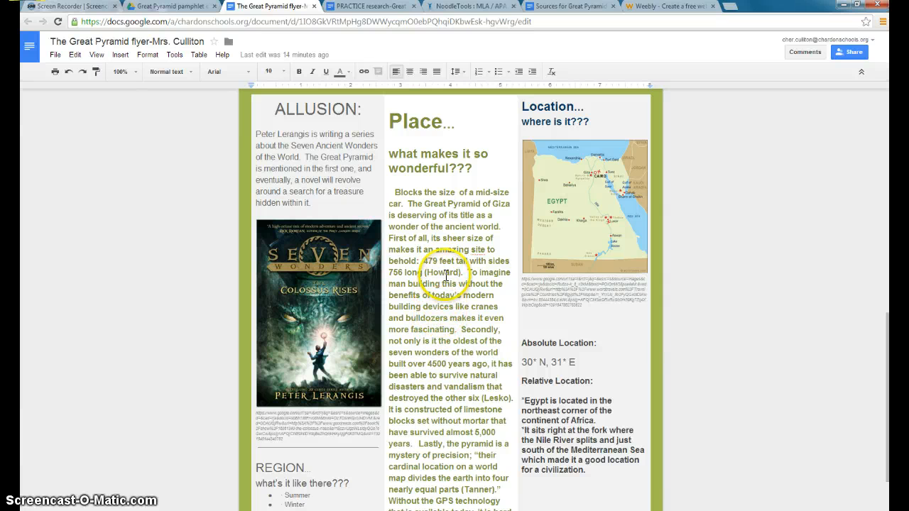
# - Examine the flyer's remaining in-text citations in the Place section and news article, and compare them with the exported Works Cited document
pyautogui.scroll(-2, 440, 280)
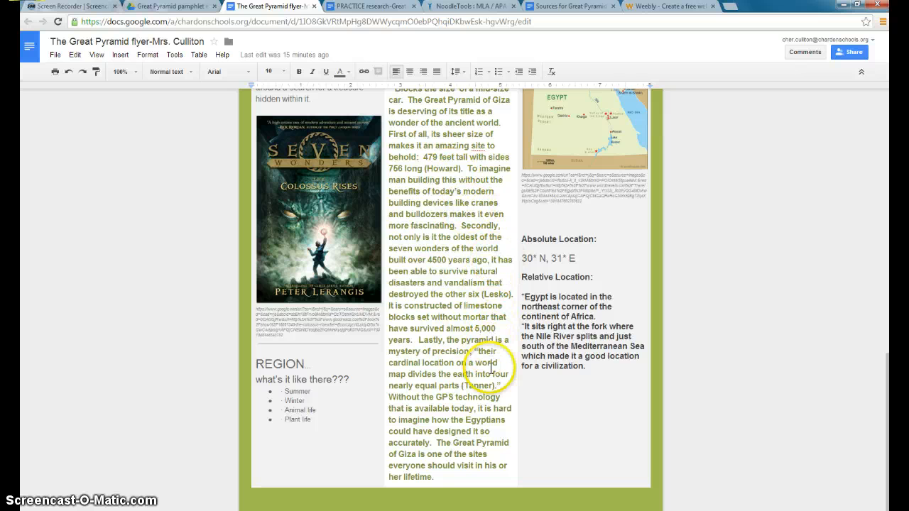
pyautogui.scroll(10, 492, 404)
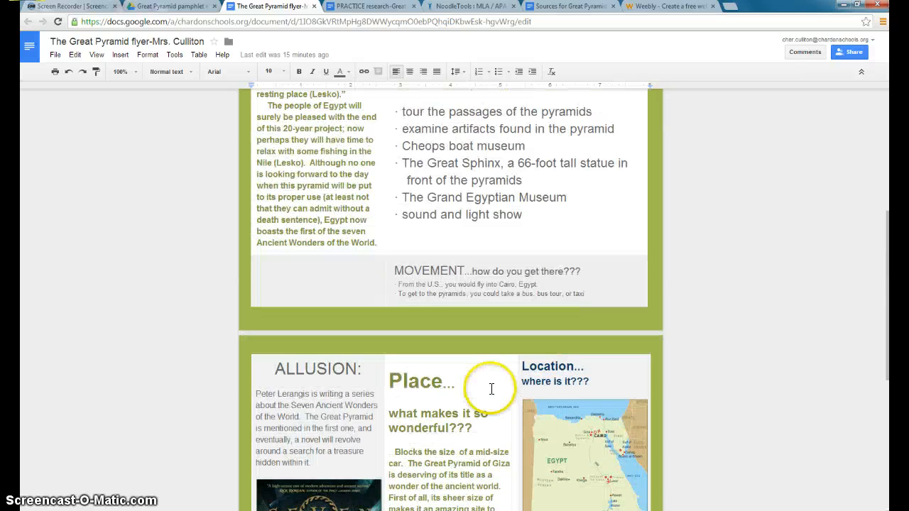
pyautogui.click(294, 181)
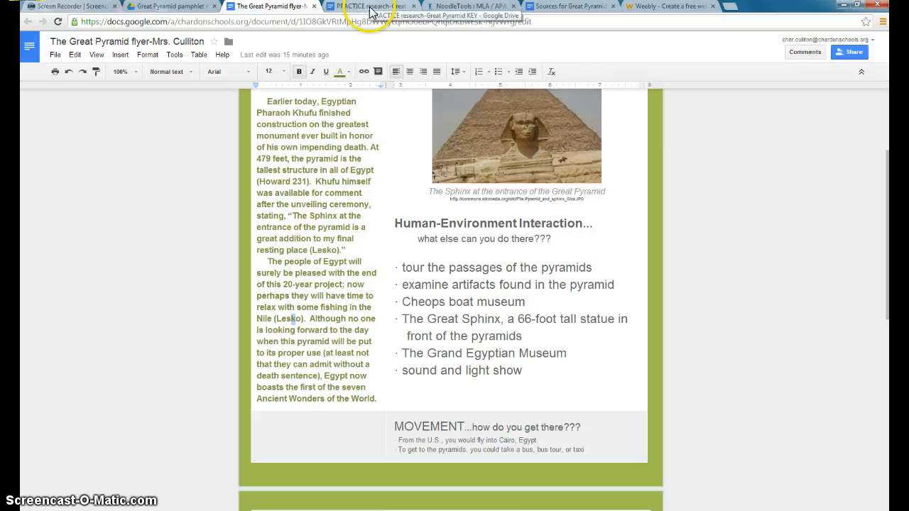
pyautogui.click(434, 7)
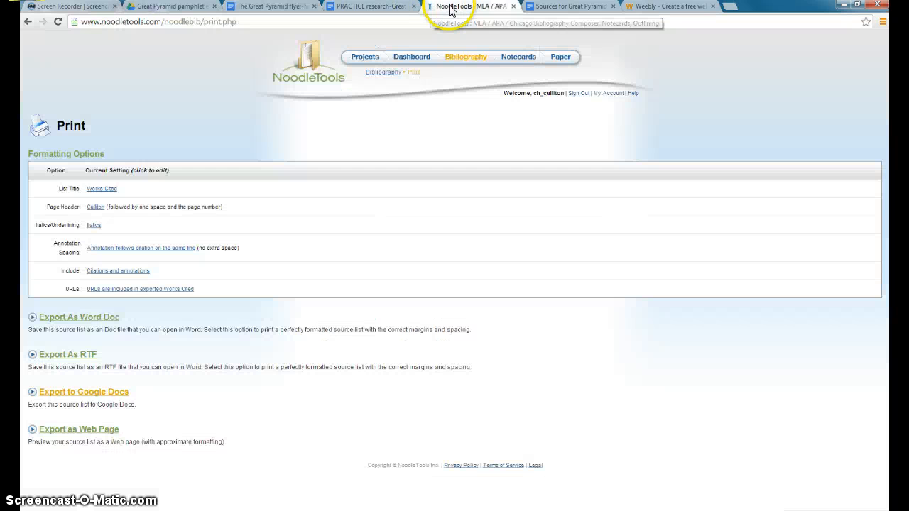
pyautogui.click(390, 7)
pyautogui.click(545, 7)
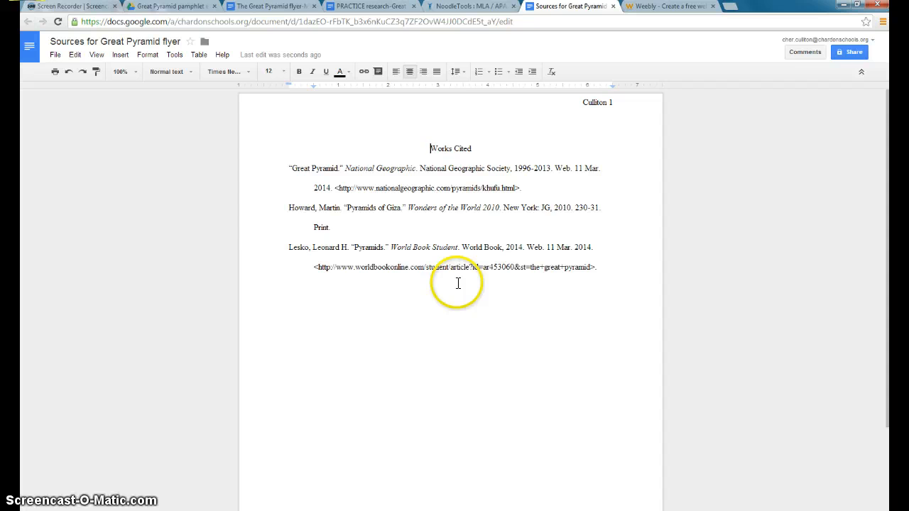
# - In NoodleTools, open the Great Pyramid flyer project's Works Cited list and view the in-text reference example for the National Geographic web site
pyautogui.click(474, 7)
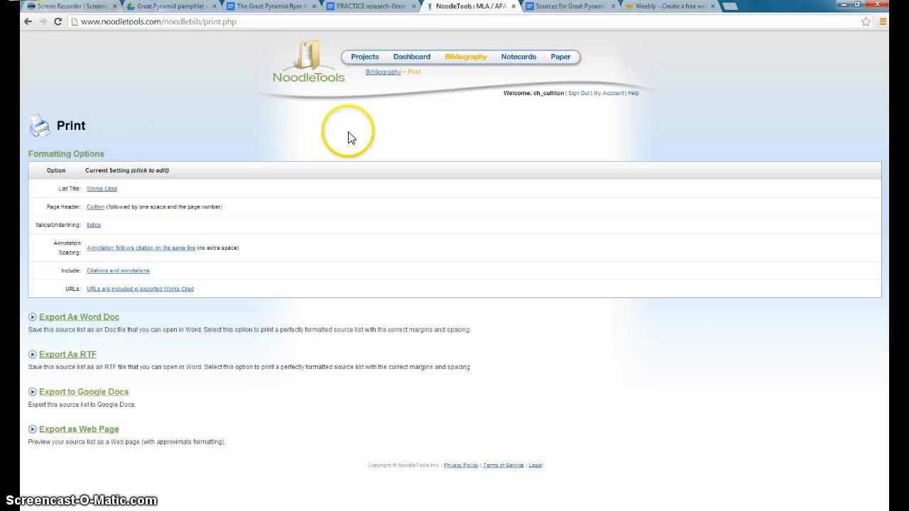
pyautogui.click(364, 60)
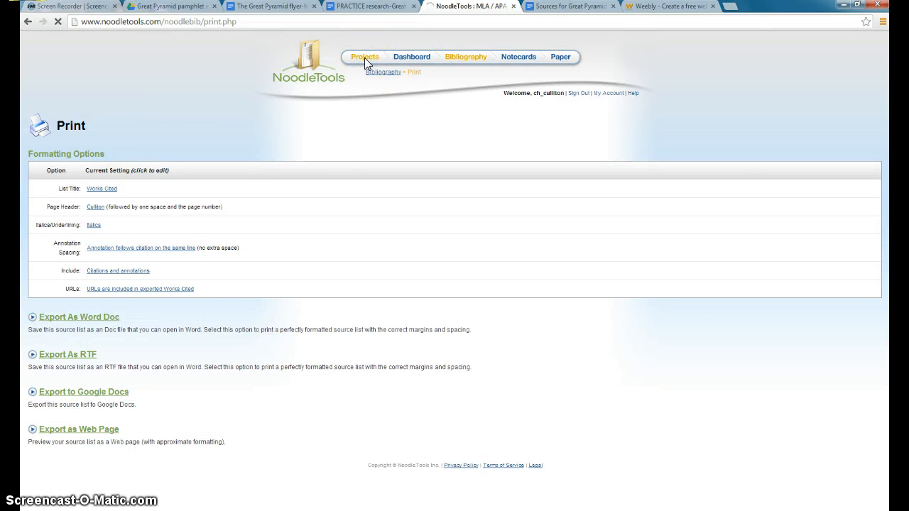
pyautogui.click(92, 160)
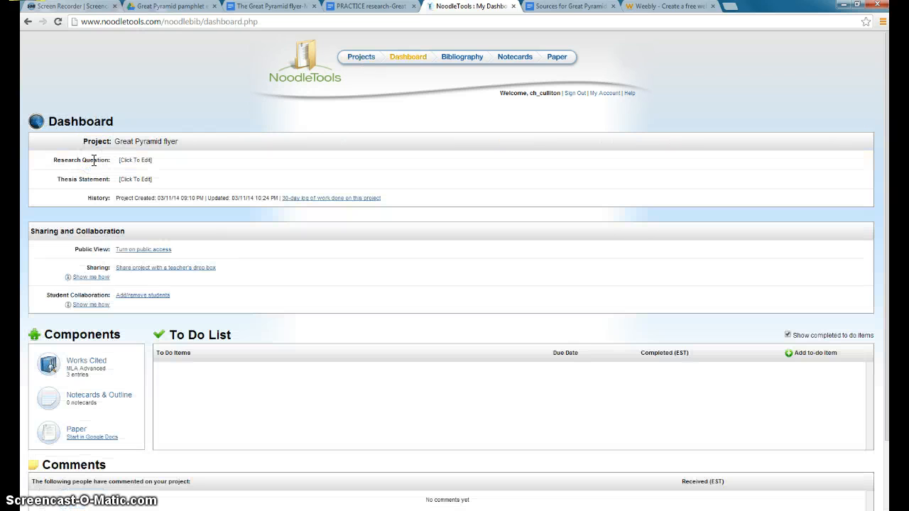
pyautogui.click(102, 365)
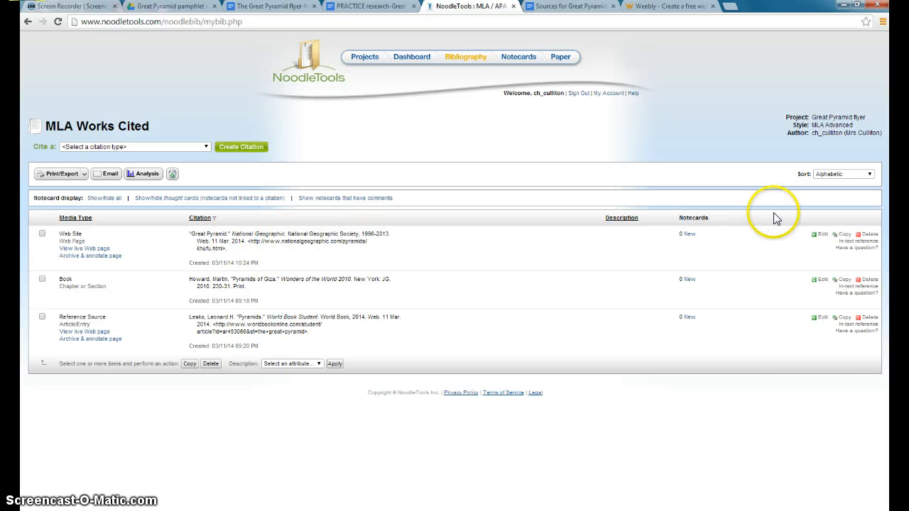
pyautogui.click(851, 243)
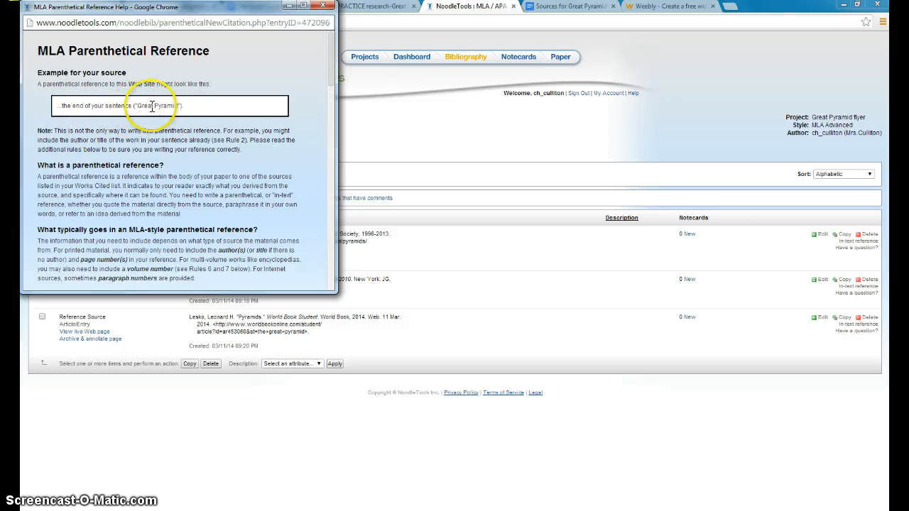
# - In the Sources for Great Pyramid flyer document, highlight the title "Great Pyramid." in the National Geographic entry in yellow
pyautogui.click(573, 6)
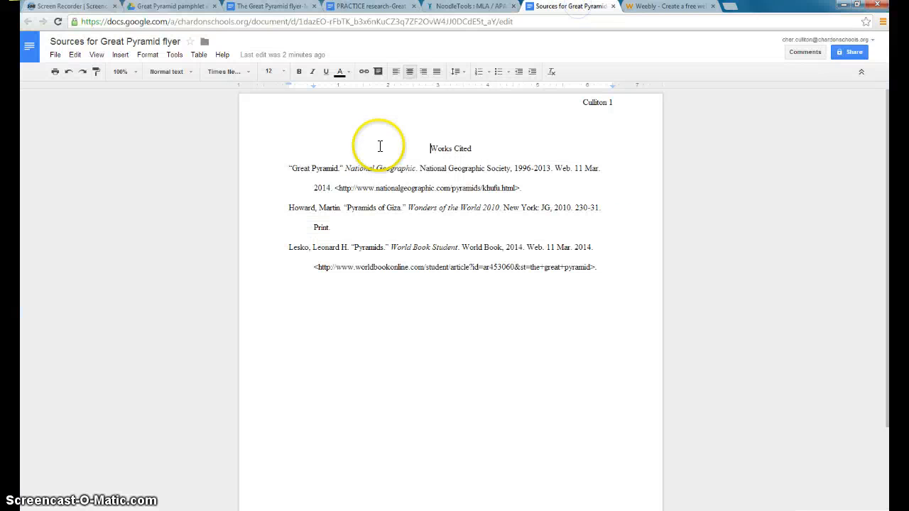
pyautogui.moveTo(288, 168); pyautogui.dragTo(342, 167)
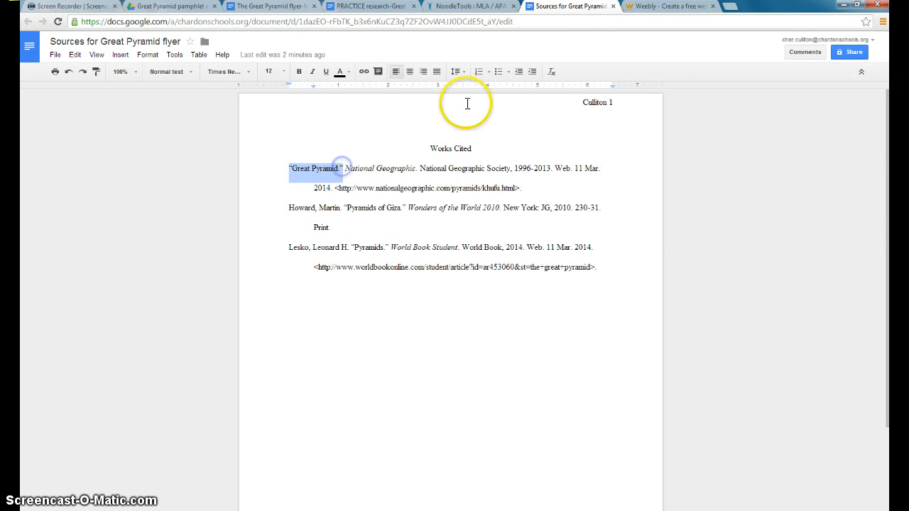
pyautogui.click(350, 74)
pyautogui.click(408, 94)
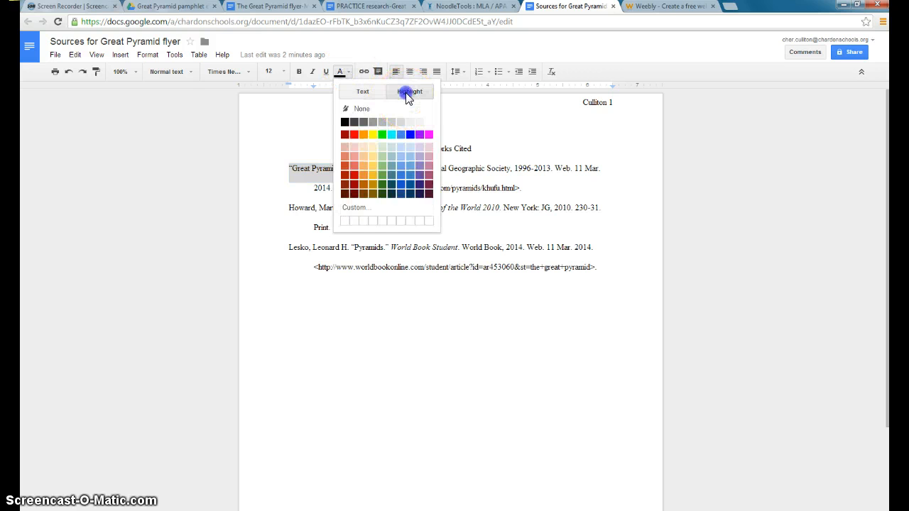
pyautogui.click(373, 138)
pyautogui.click(391, 237)
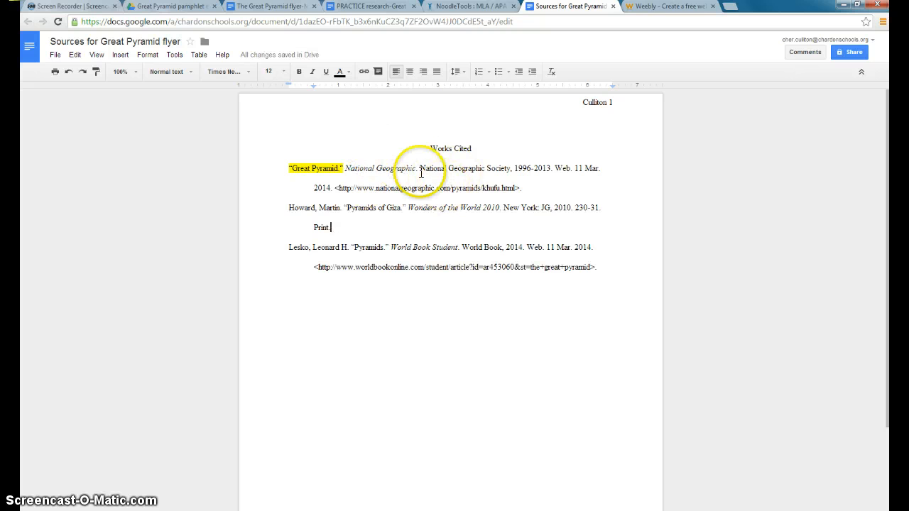
pyautogui.click(331, 170)
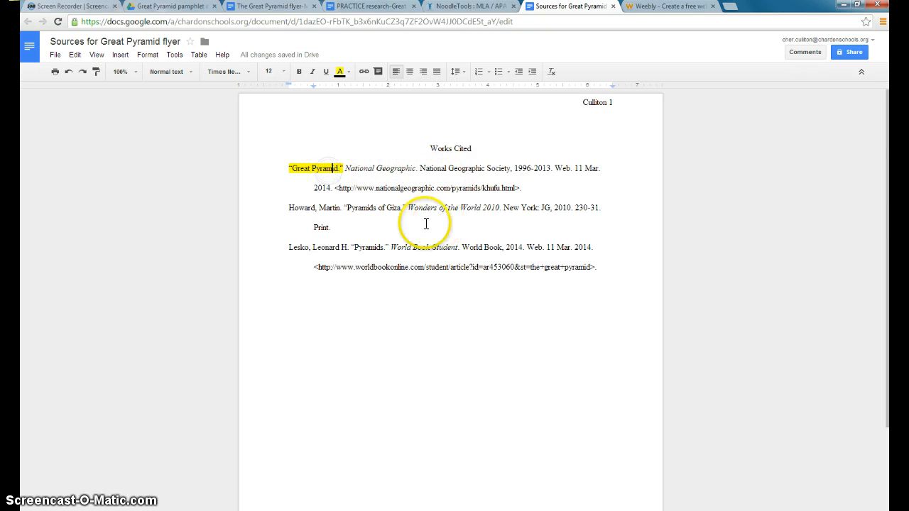
# - View the NoodleTools in-text reference example for the Wonders of the World 2010 book source and close it
pyautogui.click(465, 7)
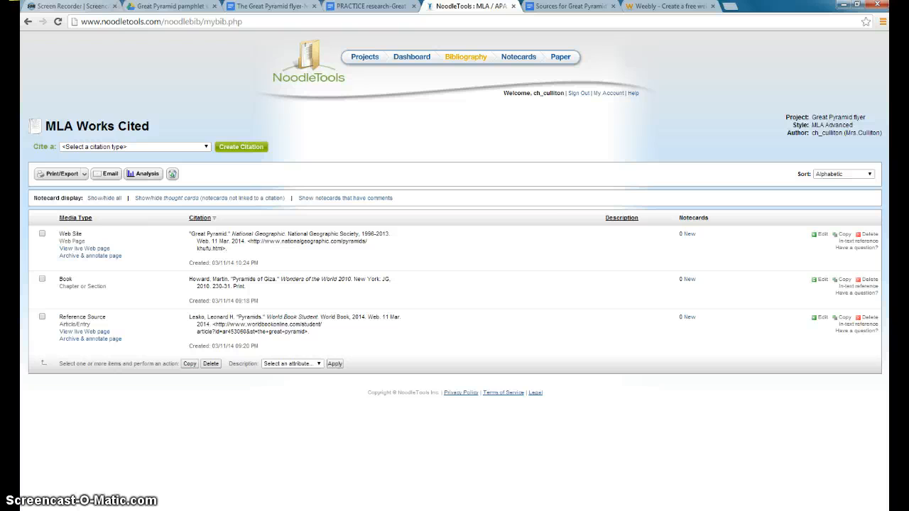
pyautogui.click(329, 475)
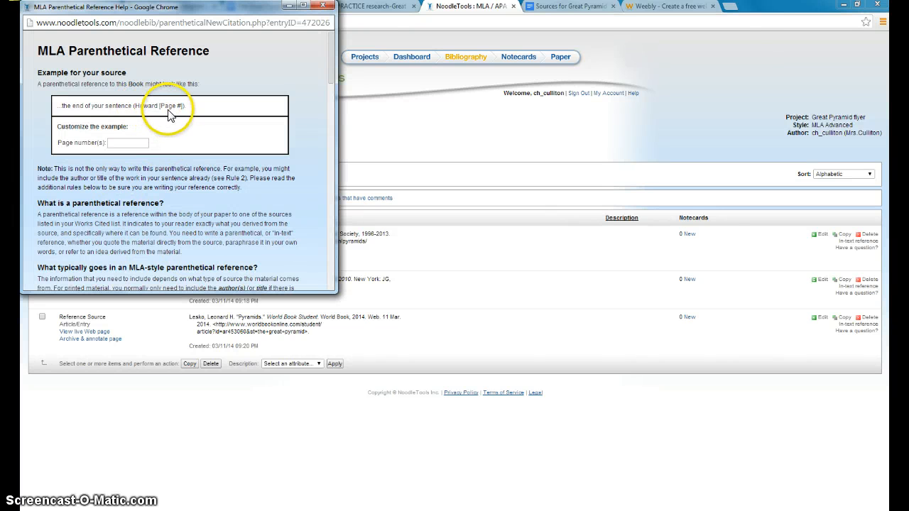
pyautogui.click(324, 7)
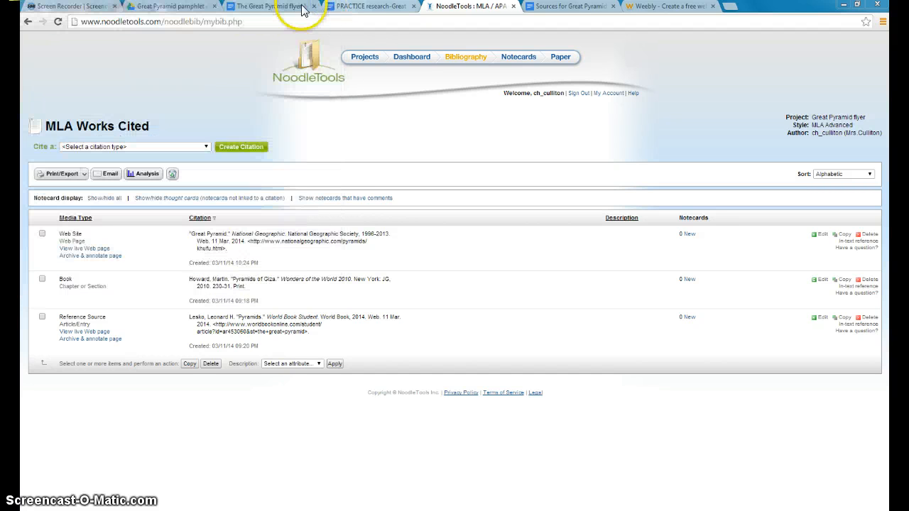
# - Highlight the author's last name and the page range 230-31 in yellow in the Wonders of the World 2010 entry of the sources document
pyautogui.click(356, 7)
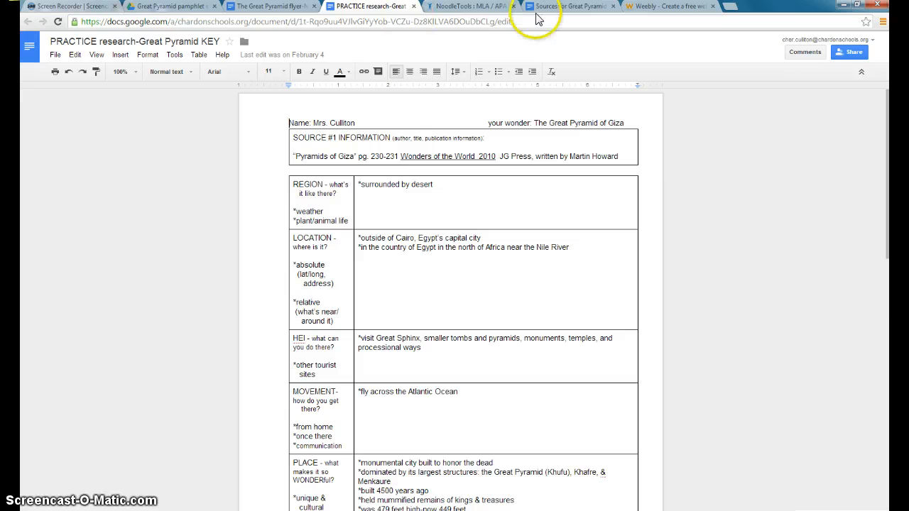
pyautogui.click(483, 8)
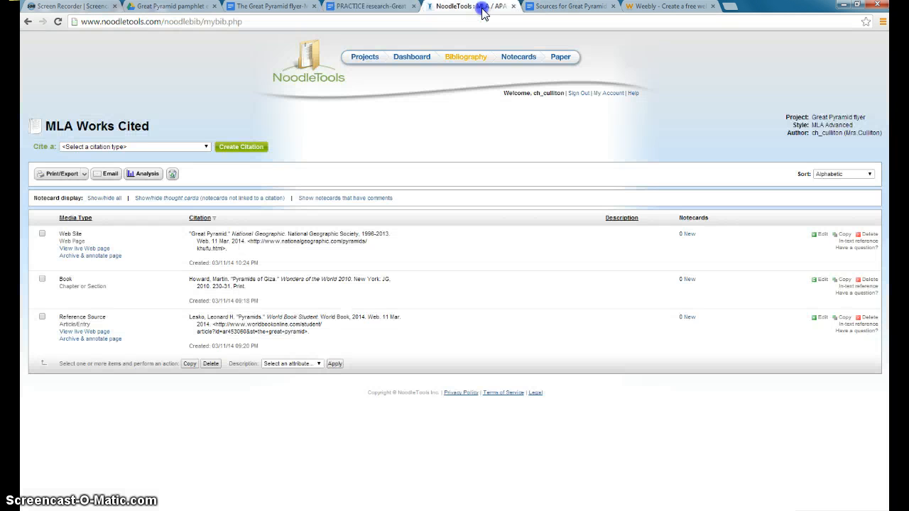
pyautogui.click(547, 8)
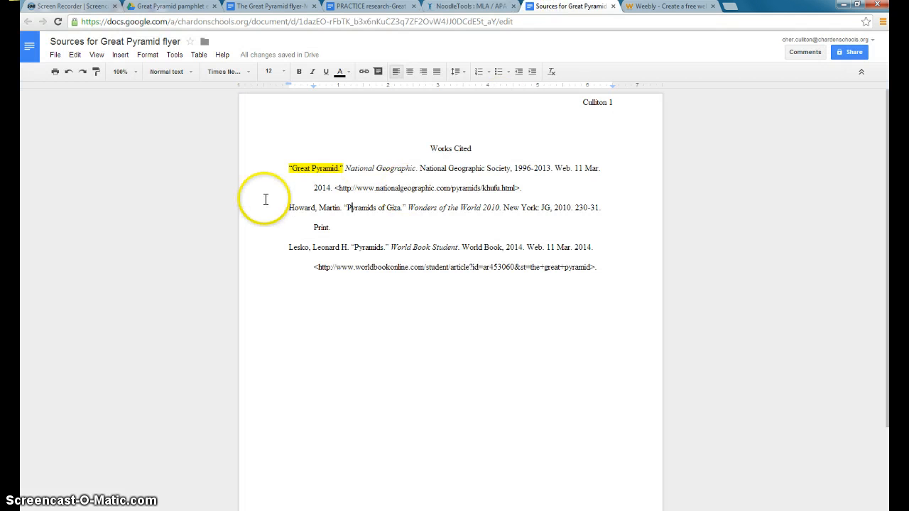
pyautogui.moveTo(289, 207); pyautogui.dragTo(296, 207)
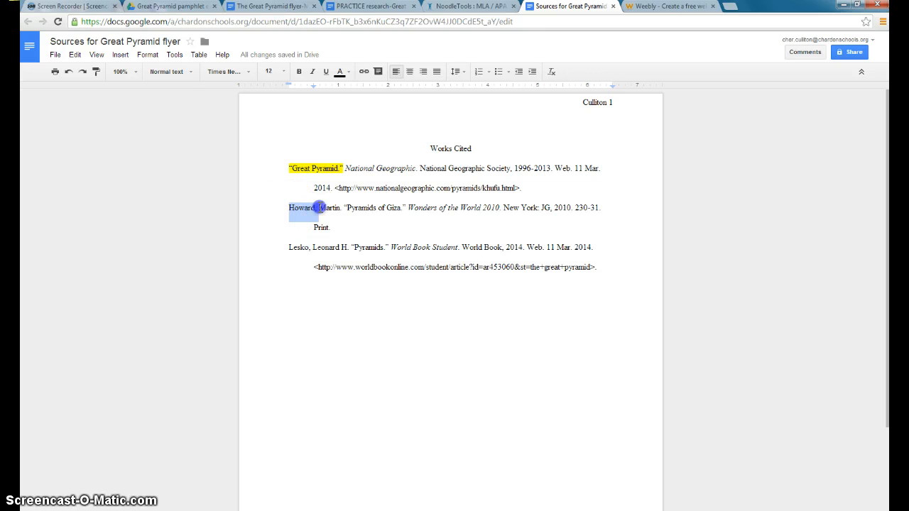
pyautogui.click(348, 72)
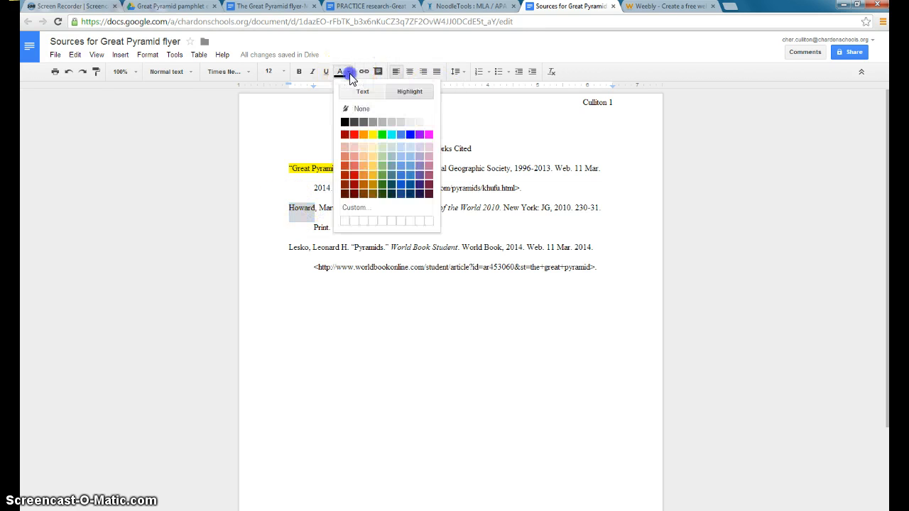
pyautogui.click(374, 136)
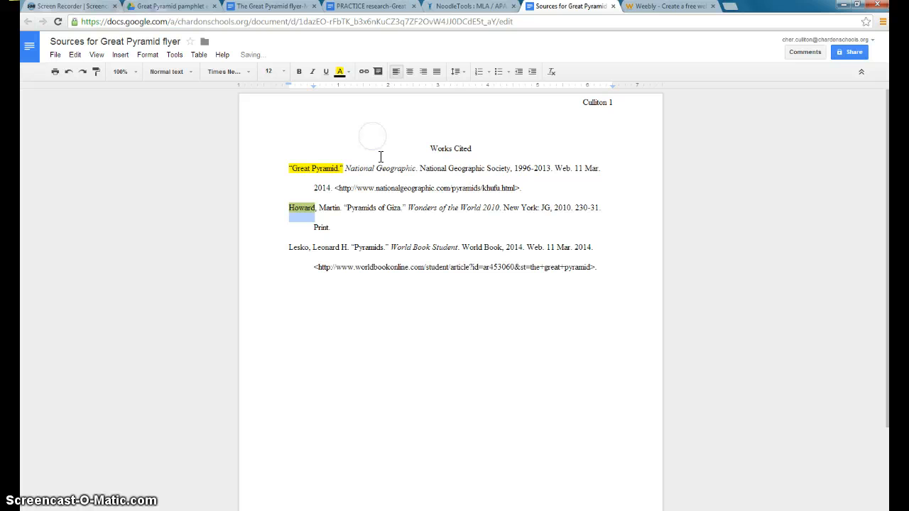
pyautogui.moveTo(574, 207); pyautogui.dragTo(596, 207)
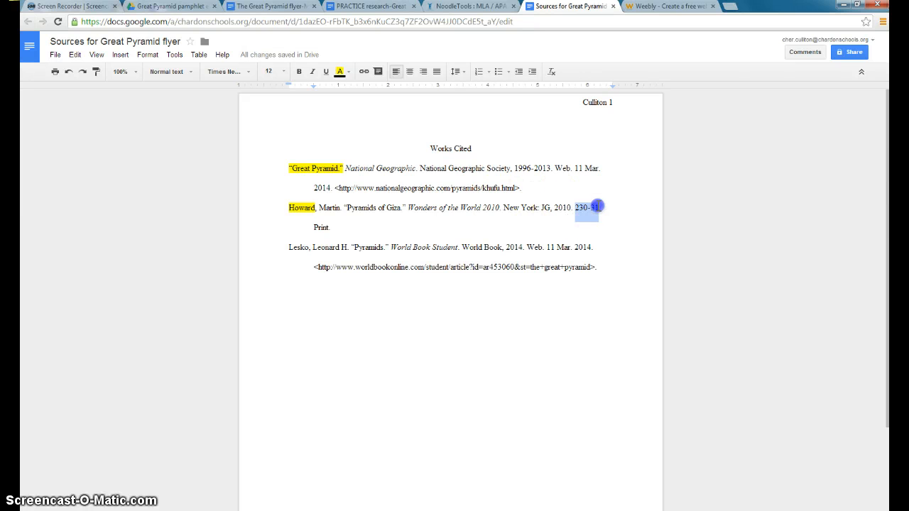
pyautogui.click(348, 72)
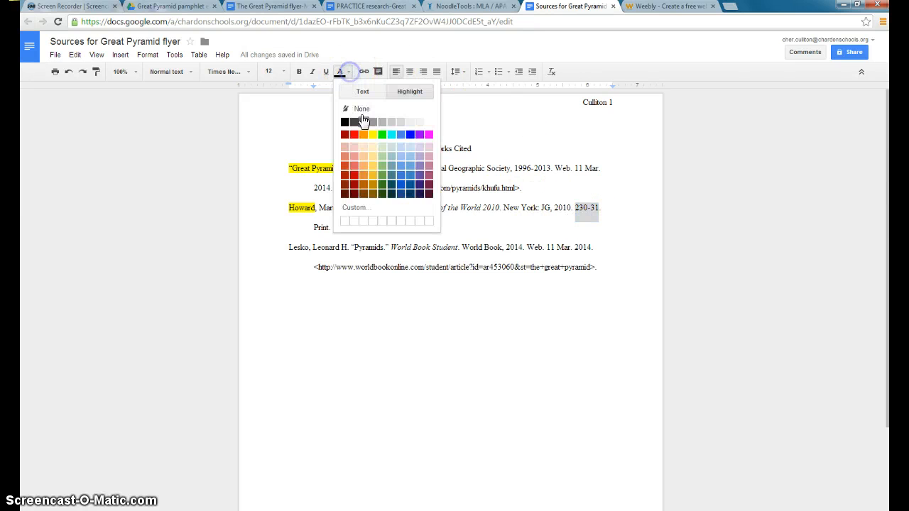
pyautogui.click(374, 137)
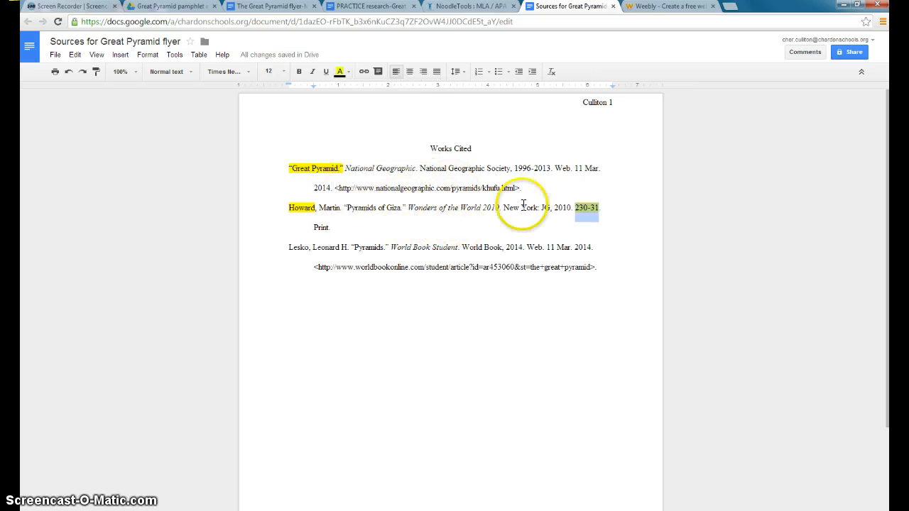
# - View the NoodleTools in-text reference example for the World Book Student reference source and close it
pyautogui.click(460, 7)
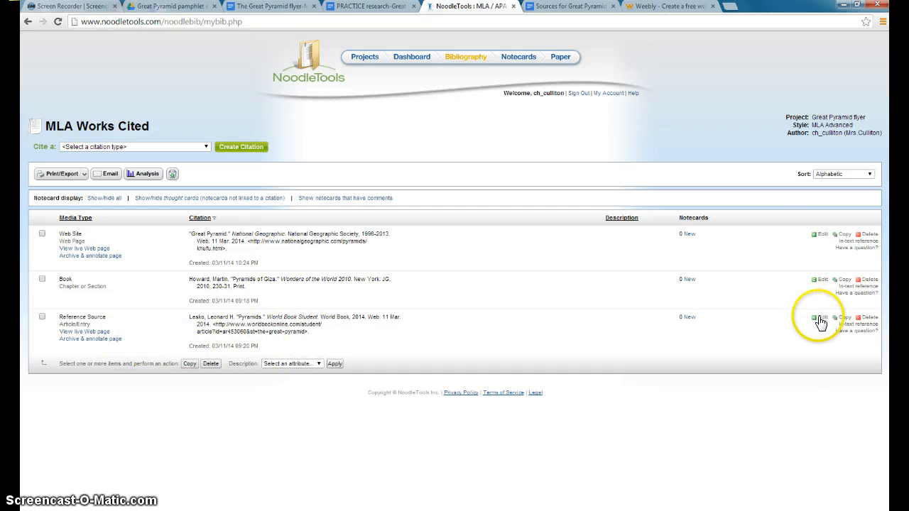
pyautogui.click(853, 328)
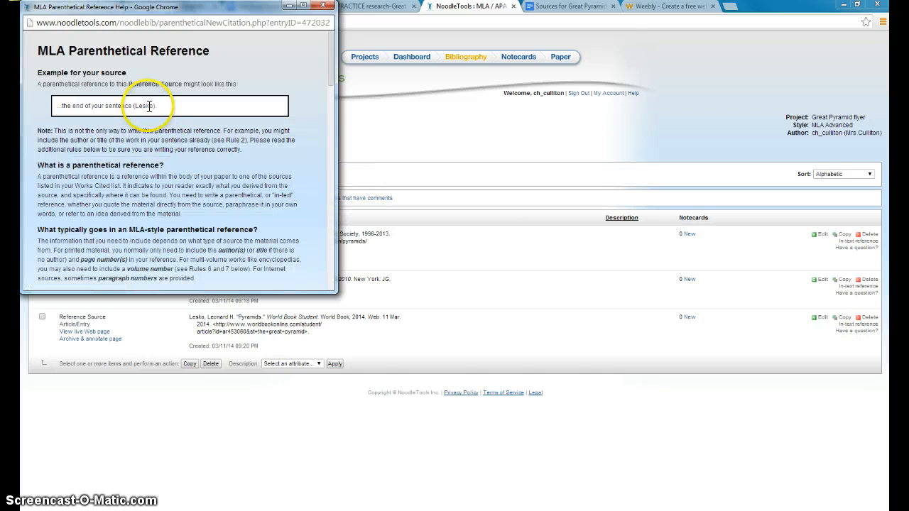
pyautogui.click(320, 7)
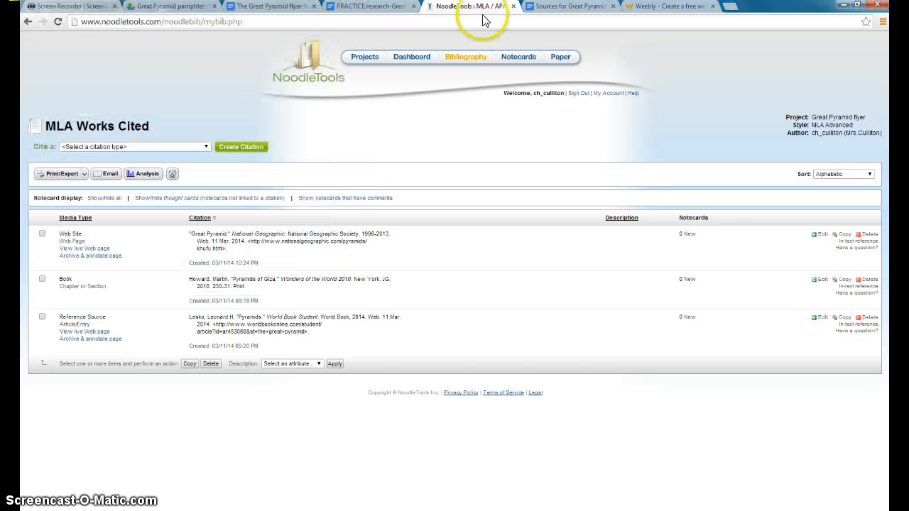
# - Highlight the author's last name in the World Book Student entry of the sources document in yellow
pyautogui.click(548, 7)
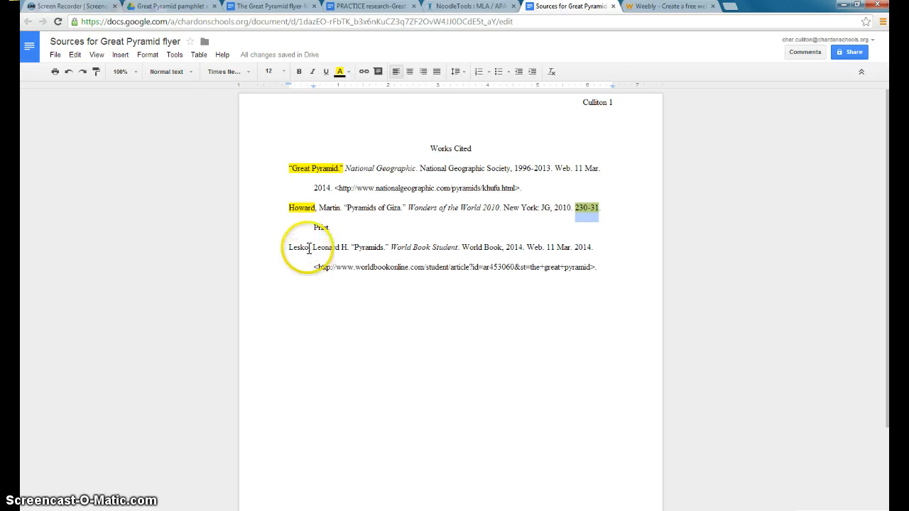
pyautogui.moveTo(310, 246); pyautogui.dragTo(298, 247)
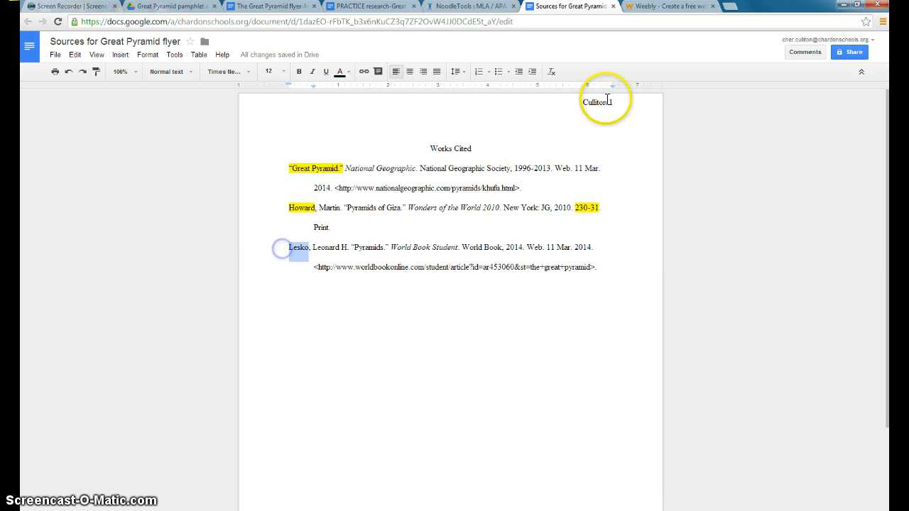
pyautogui.click(340, 76)
pyautogui.click(409, 92)
pyautogui.click(373, 133)
pyautogui.click(442, 342)
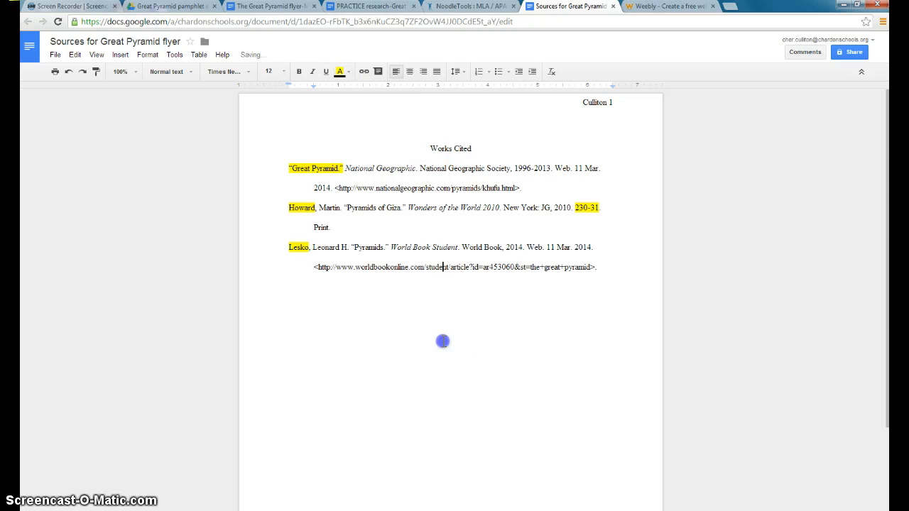
# - Review the Place facts in the Great Pyramid research notes and the matching Place section of the flyer
pyautogui.click(383, 9)
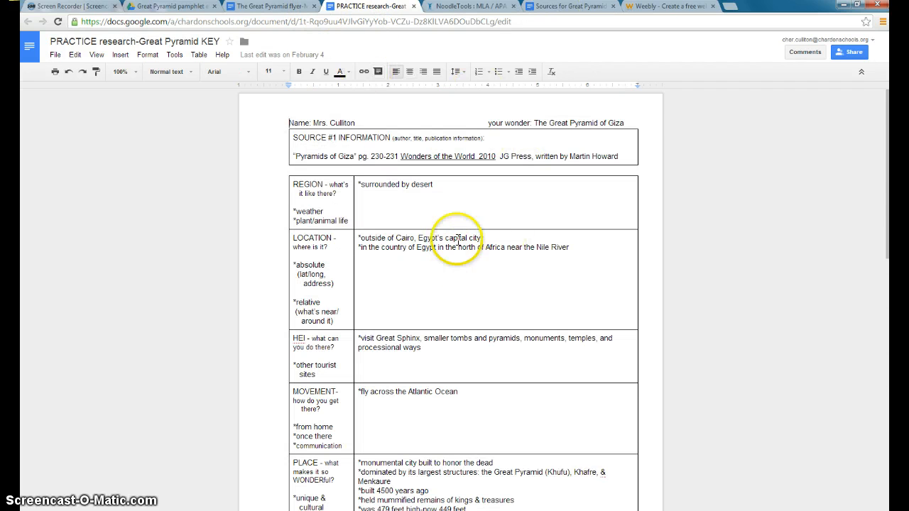
pyautogui.scroll(-3, 402, 324)
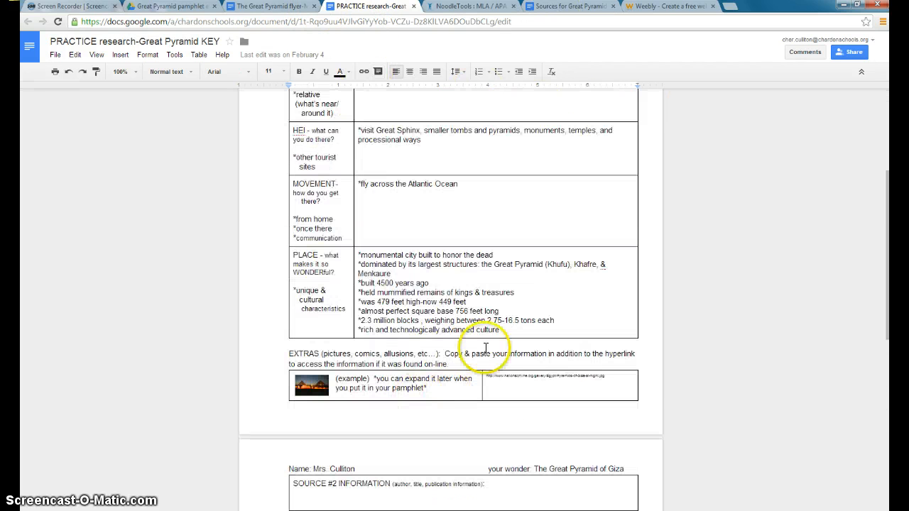
pyautogui.scroll(1, 436, 334)
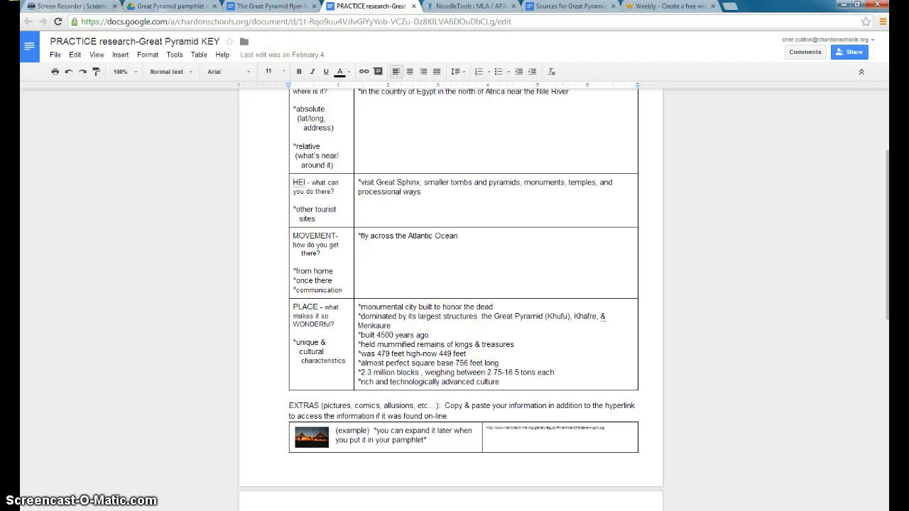
pyautogui.click(272, 7)
pyautogui.scroll(-3, 313, 323)
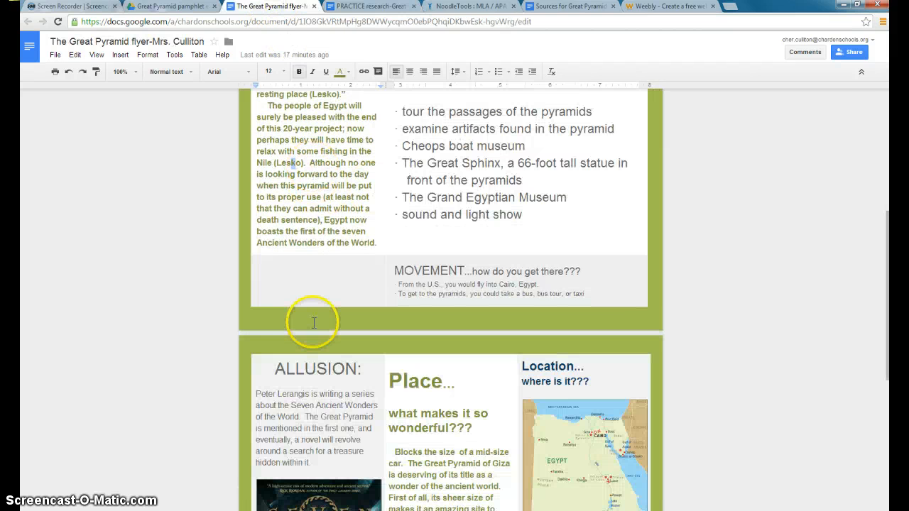
pyautogui.scroll(-4, 313, 323)
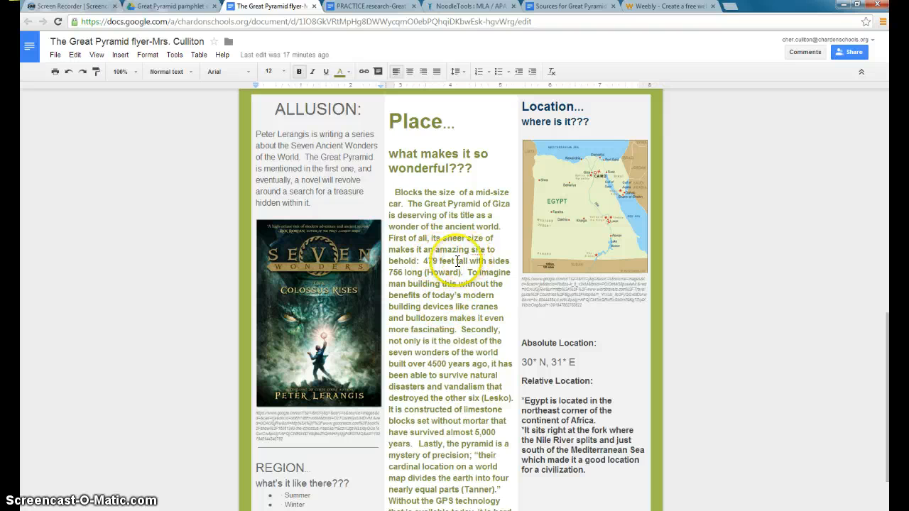
# - Locate the pyramid's original height and base length in the Place notes and compare them with the cited sentence in the flyer
pyautogui.click(366, 6)
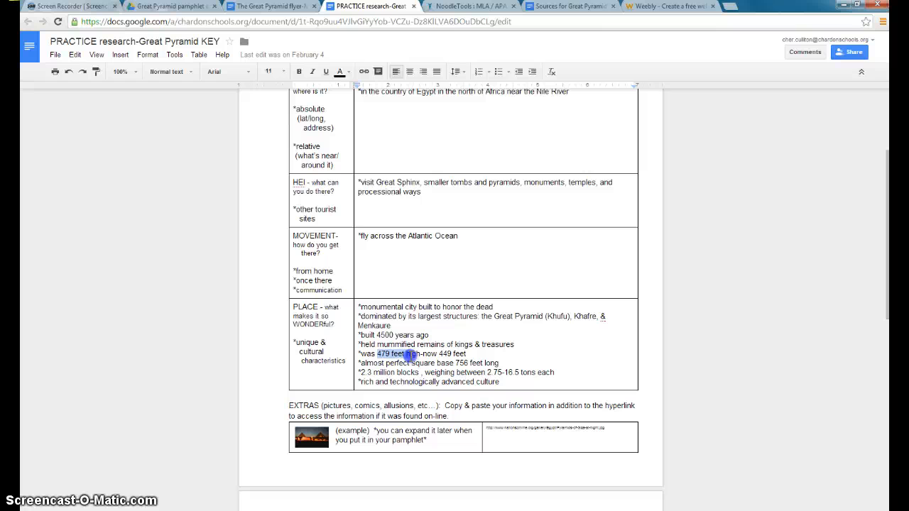
pyautogui.moveTo(409, 354); pyautogui.dragTo(405, 353)
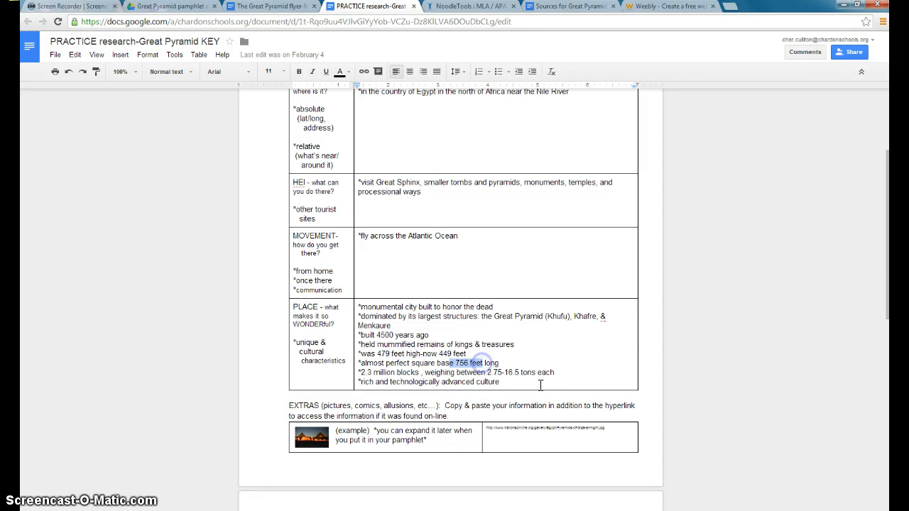
pyautogui.click(270, 7)
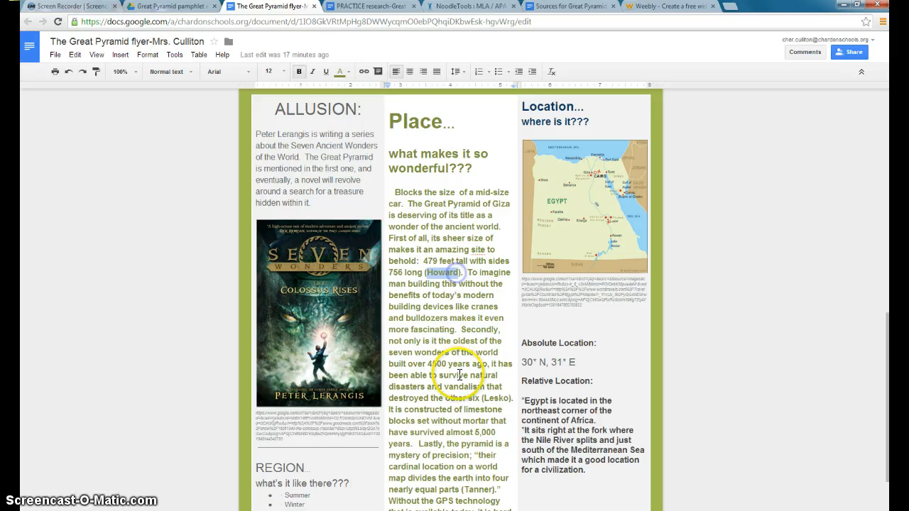
# - Compare the Source #1 information in the research notes with the highlighted author and pages of the Wonders of the World 2010 entry
pyautogui.click(343, 9)
pyautogui.scroll(3, 345, 300)
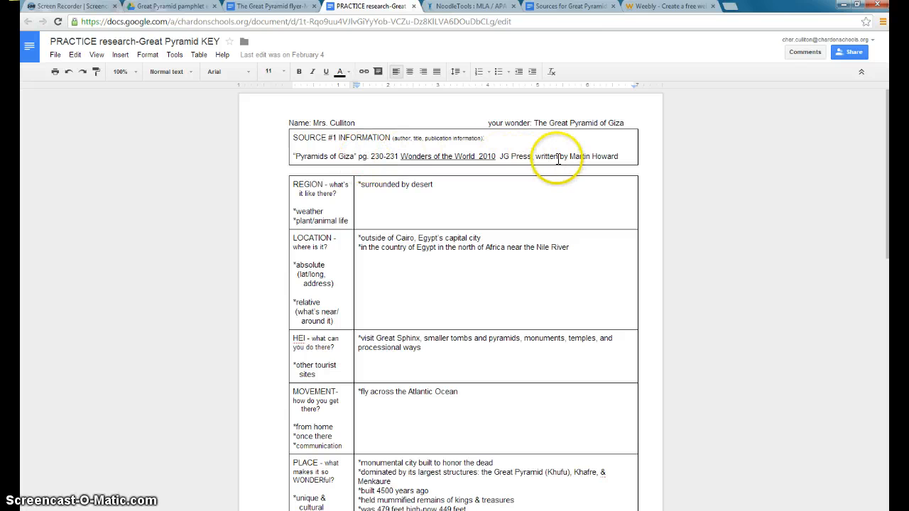
pyautogui.click(571, 9)
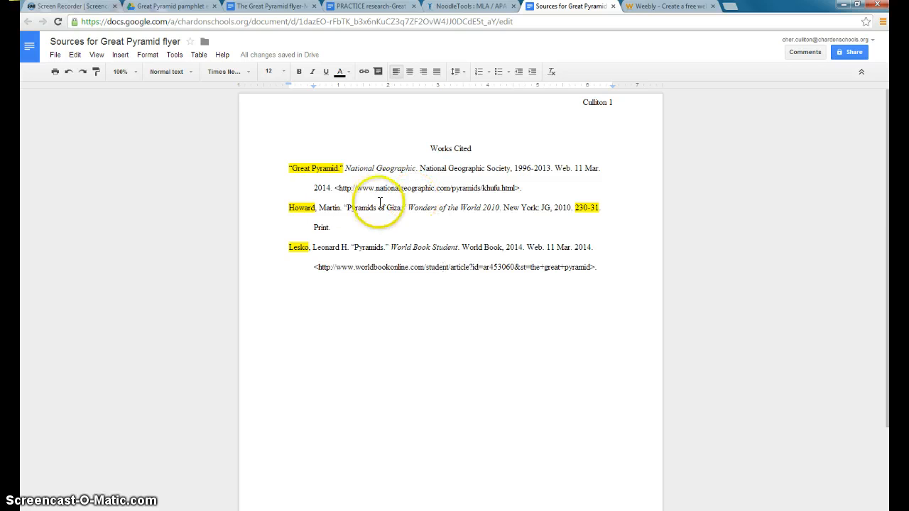
pyautogui.click(301, 208)
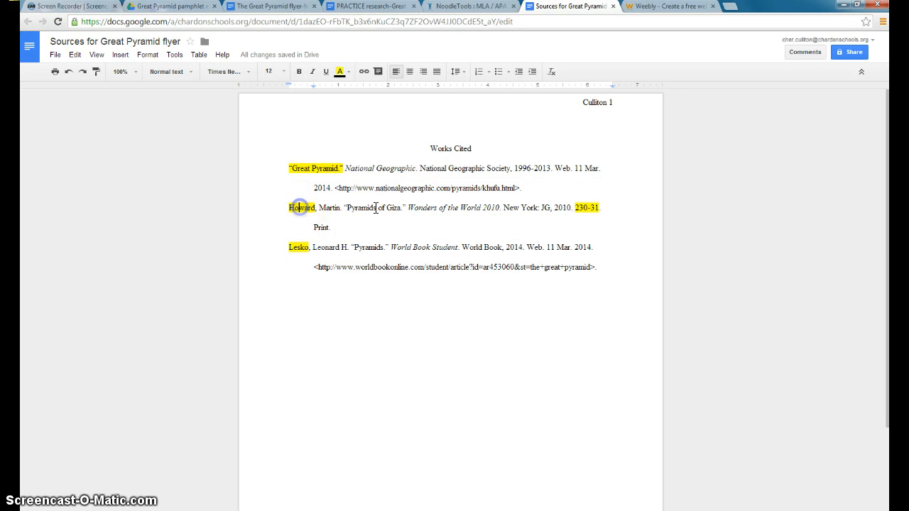
pyautogui.click(588, 207)
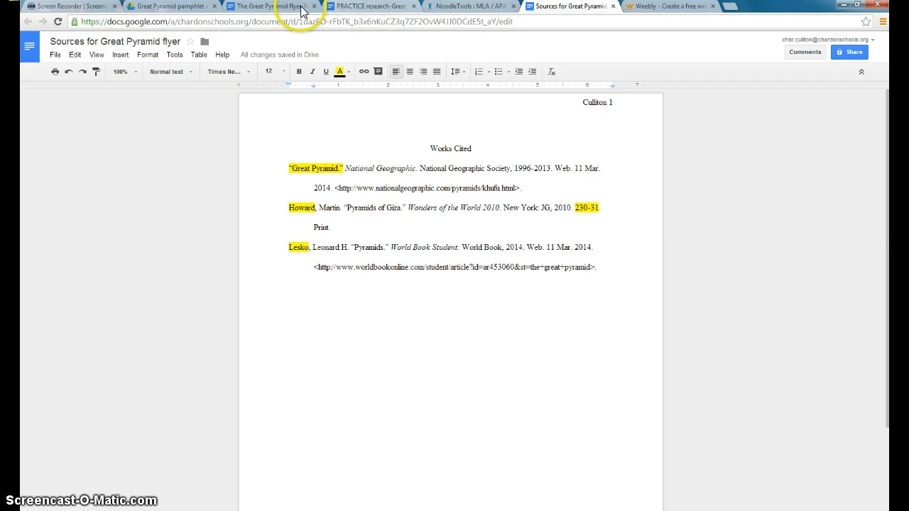
# - Add the page range 230-231 after the author's name in the in-text citation for the pyramid's dimensions in the flyer's Place section
pyautogui.click(271, 9)
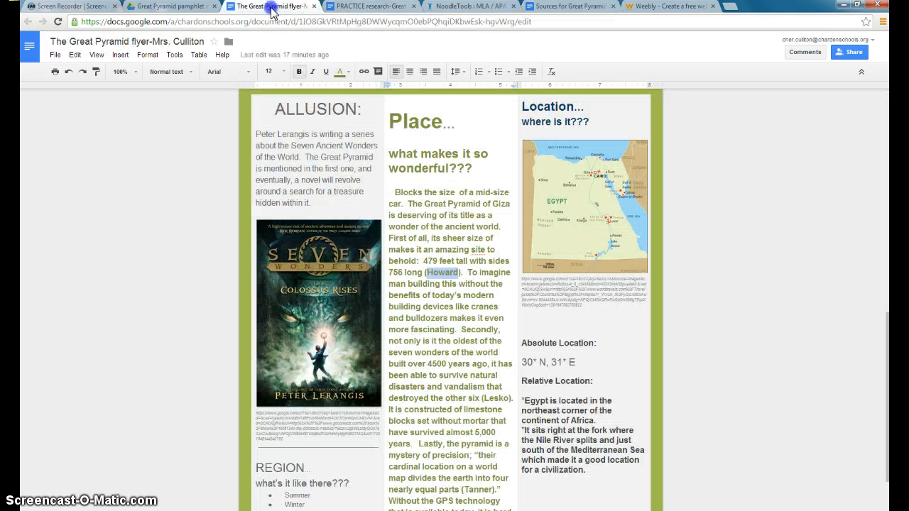
pyautogui.click(460, 273)
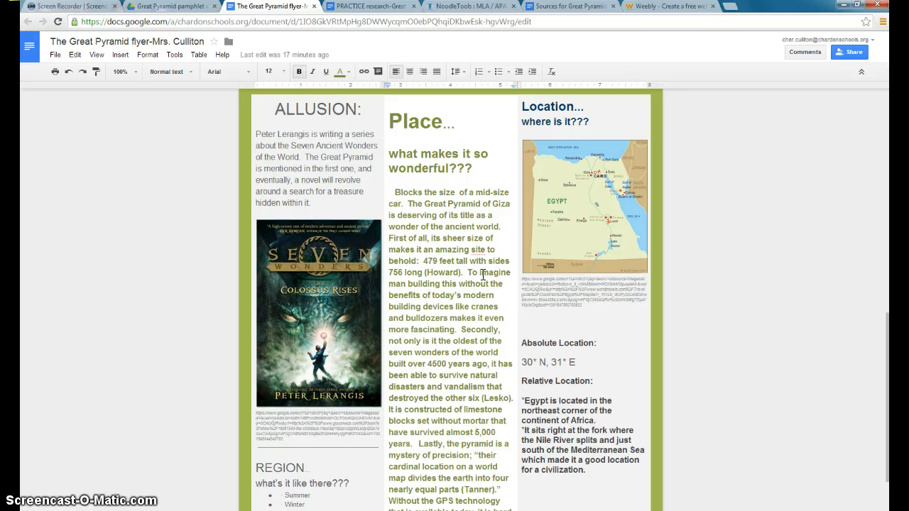
pyautogui.write('230-231')
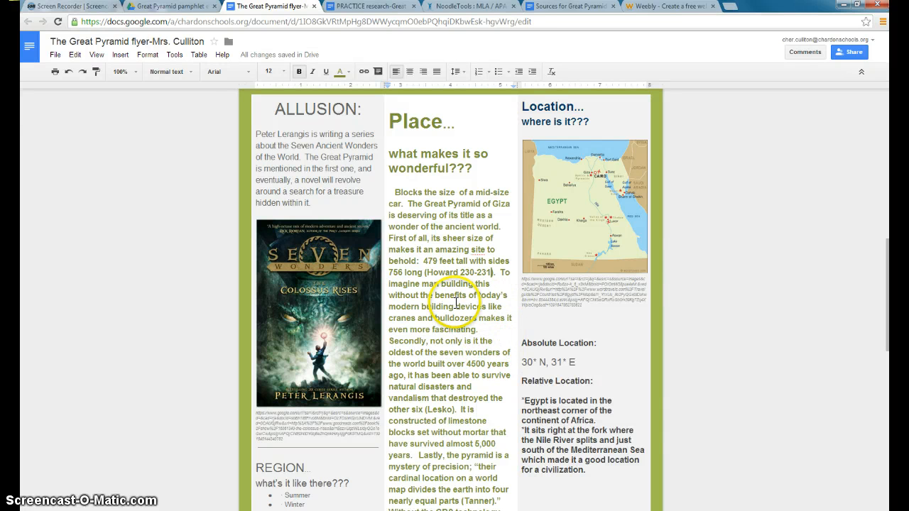
# - View the sharing settings of the sources document and close them without changing access
pyautogui.click(548, 8)
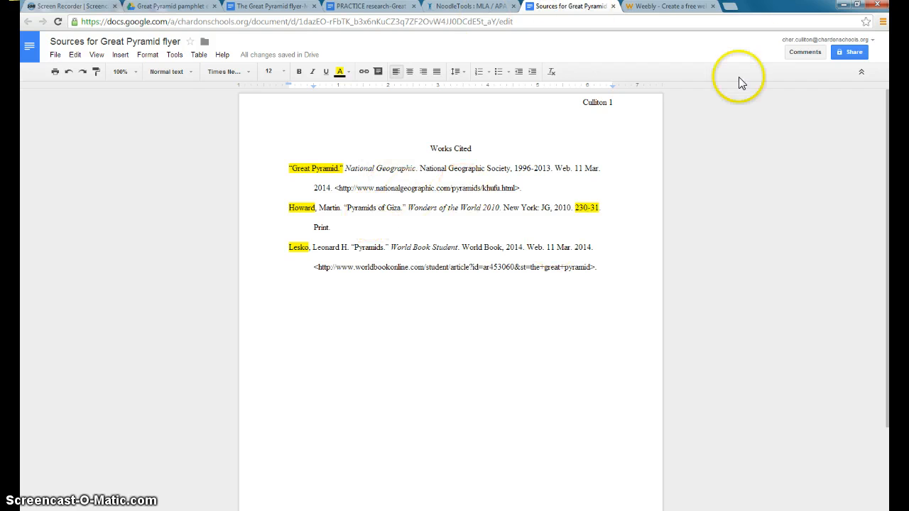
pyautogui.click(849, 53)
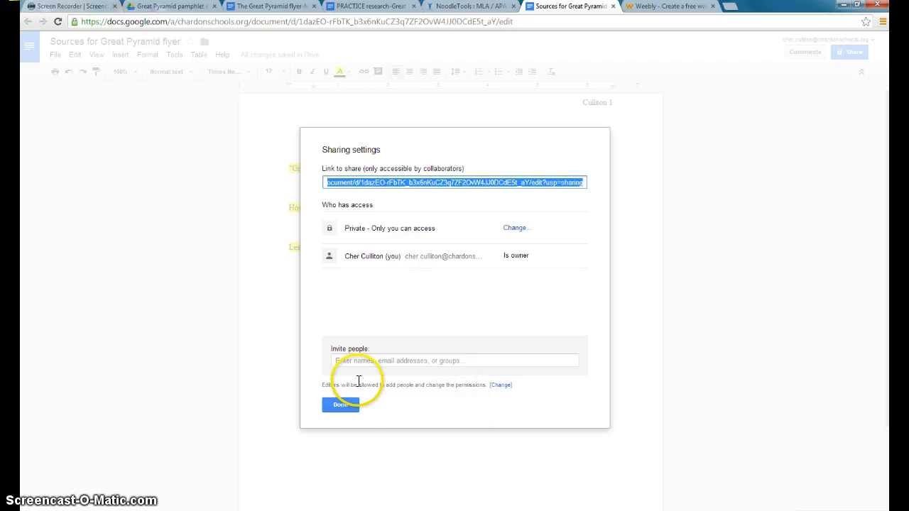
pyautogui.click(347, 406)
# - Review the research notes and the in-text citations throughout the Place paragraph of the Great Pyramid flyer
pyautogui.click(405, 9)
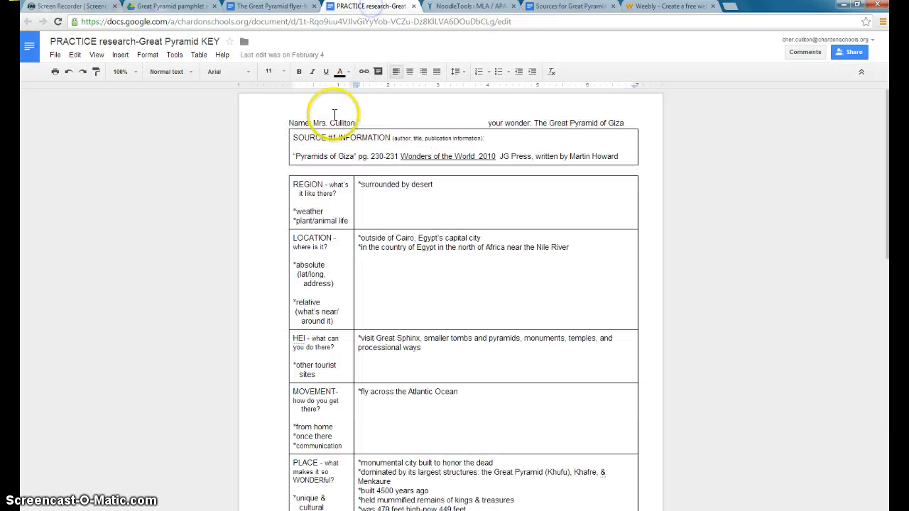
pyautogui.click(277, 10)
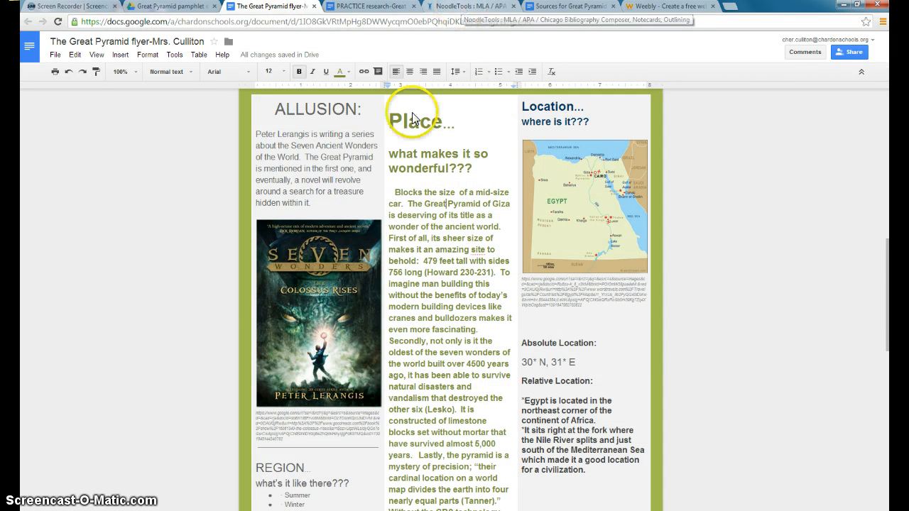
pyautogui.scroll(-1, 463, 315)
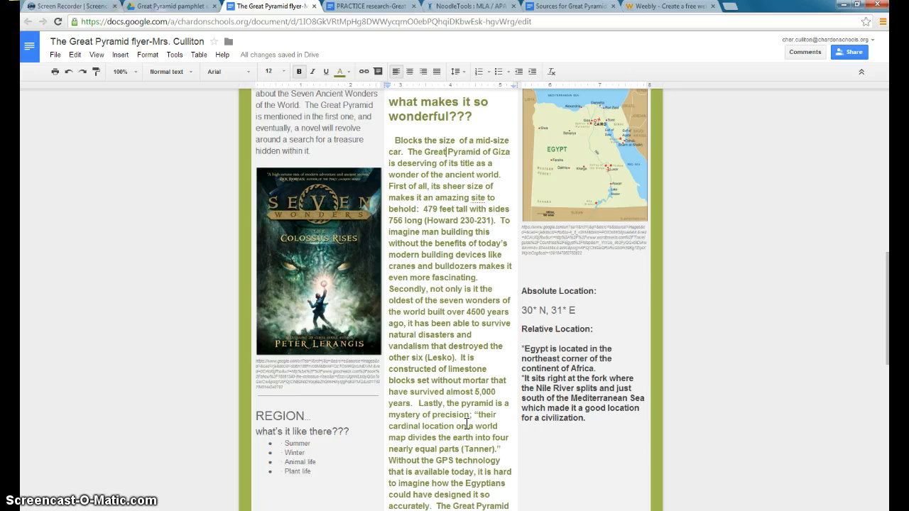
pyautogui.scroll(2, 466, 423)
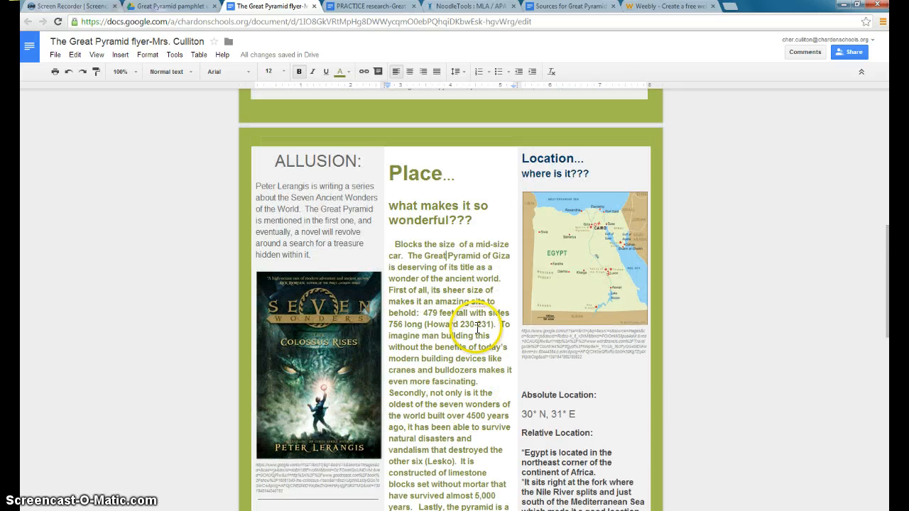
pyautogui.scroll(-3, 474, 386)
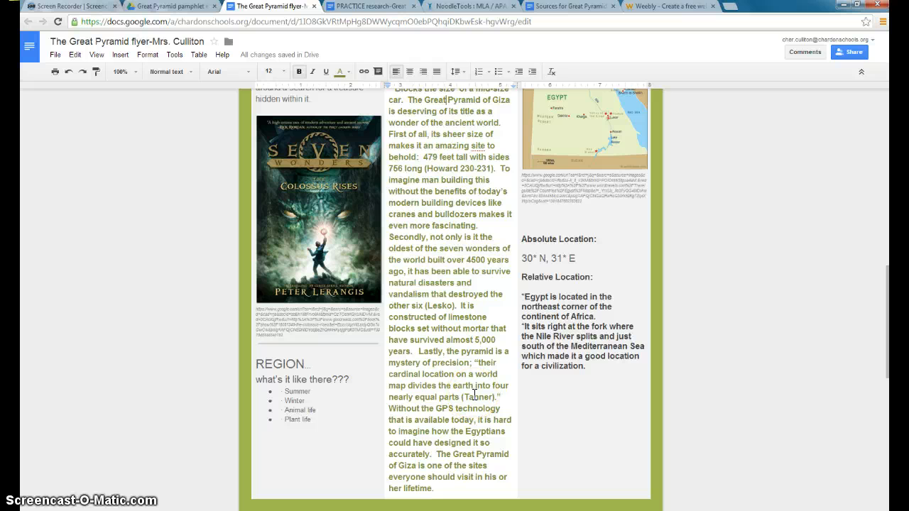
pyautogui.scroll(11, 474, 394)
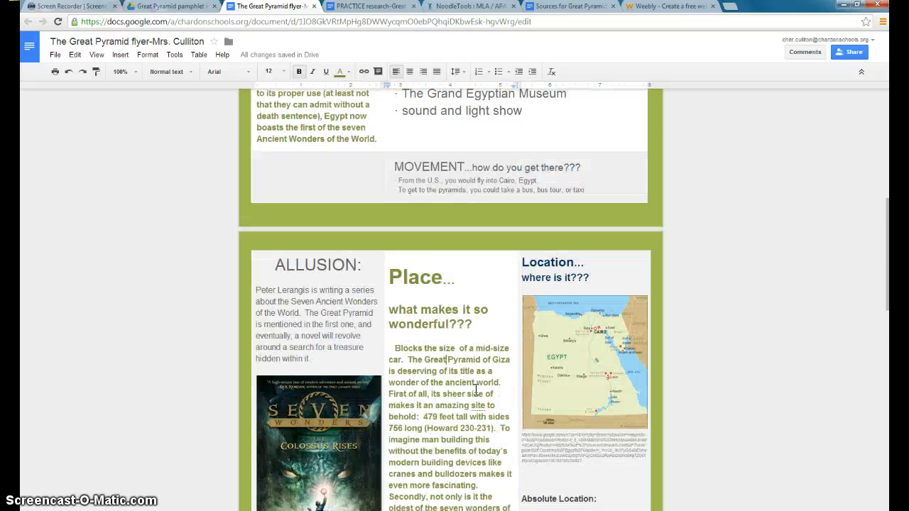